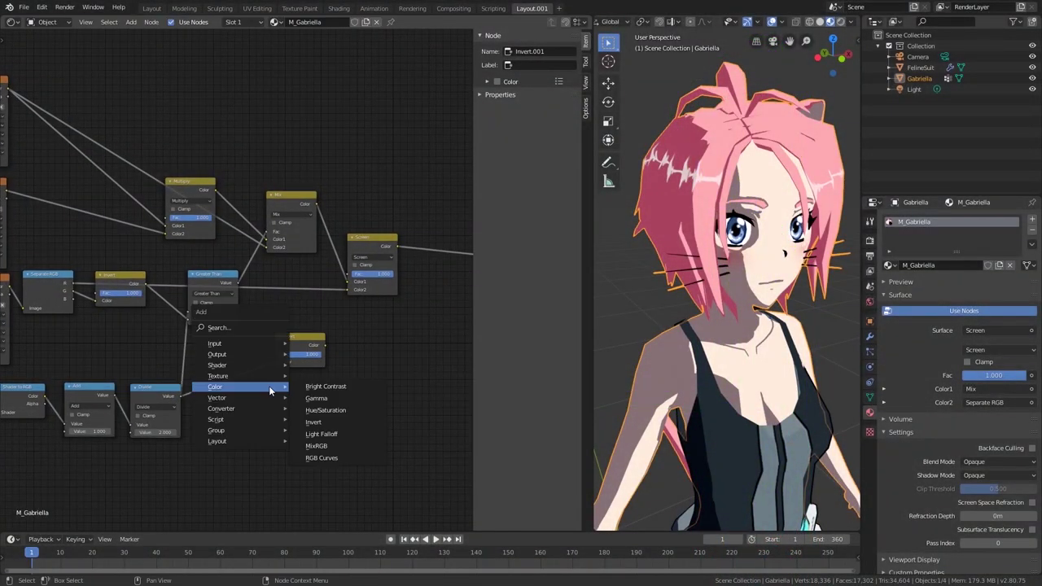
# Add a Less Than math node to Gabriella's material, then bring up T_Gabriella.psd in Photoshop.
pyautogui.moveTo(220, 408)
pyautogui.click(366, 460)
pyautogui.click(390, 326)
pyautogui.hscroll(4, 329, 250)
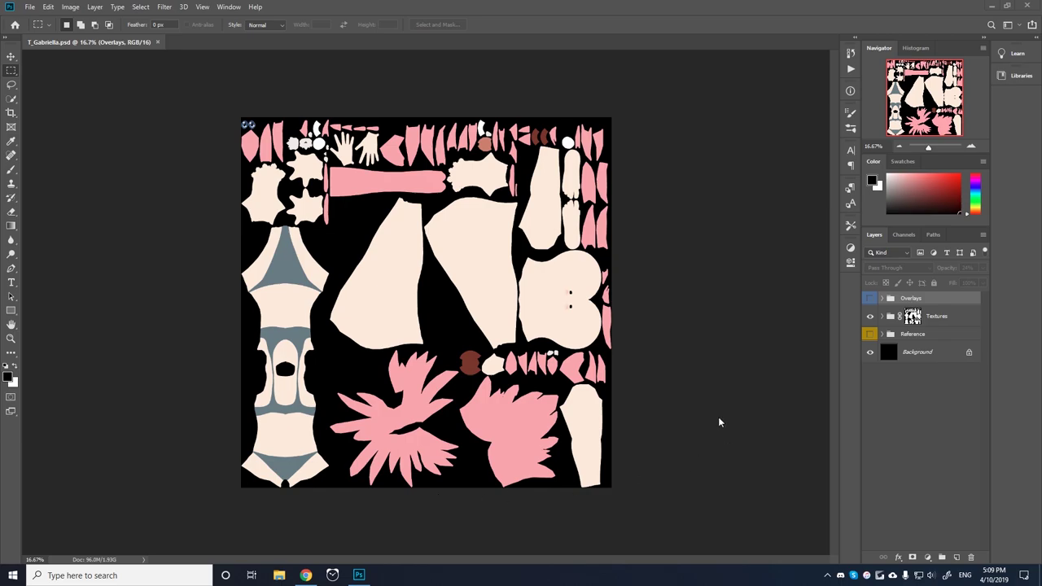
# Expand the Textures group in the Layers panel.
pyautogui.click(881, 317)
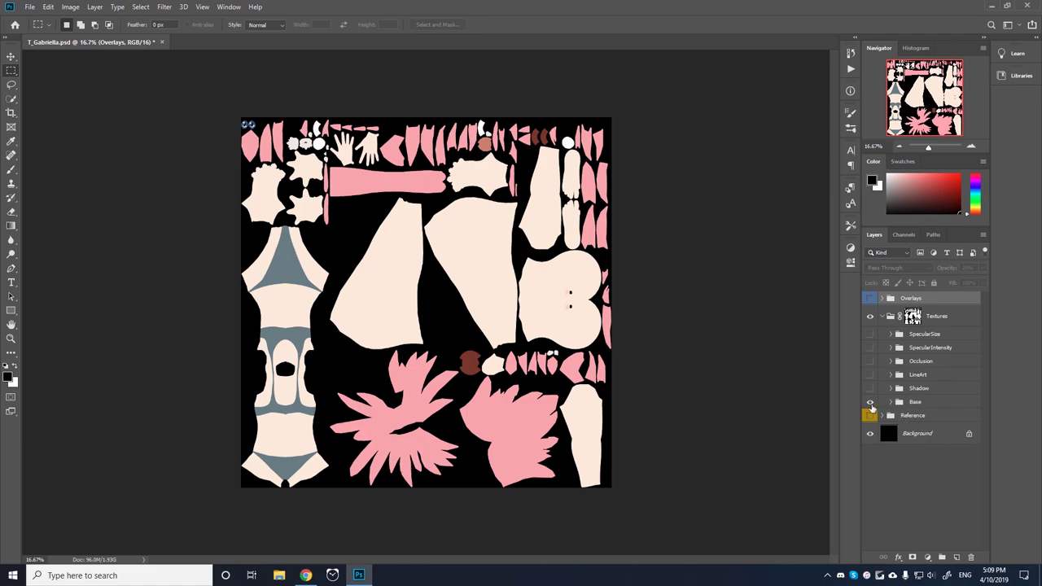
# Preview the Shadow and LineArt groups, inverting the Background to white for LineArt.
pyautogui.click(870, 388)
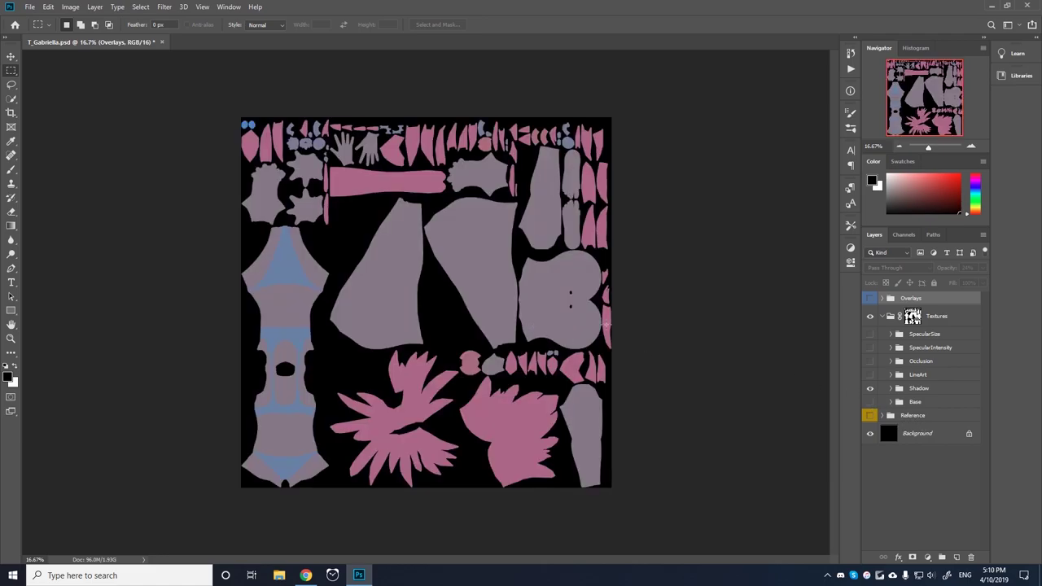
pyautogui.click(870, 388)
pyautogui.click(917, 433)
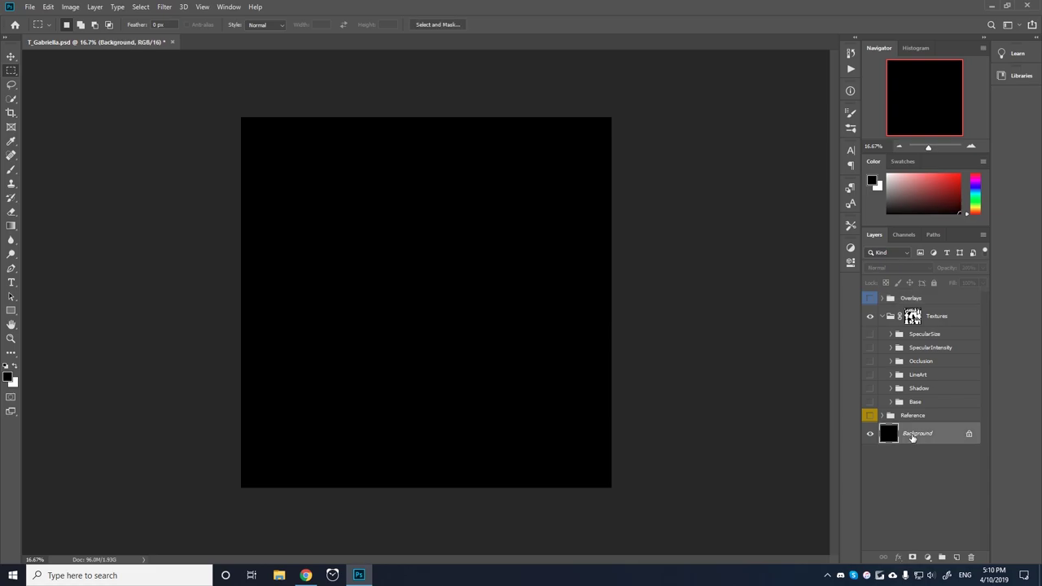
pyautogui.hotkey('ctrl', 'i')
pyautogui.click(870, 375)
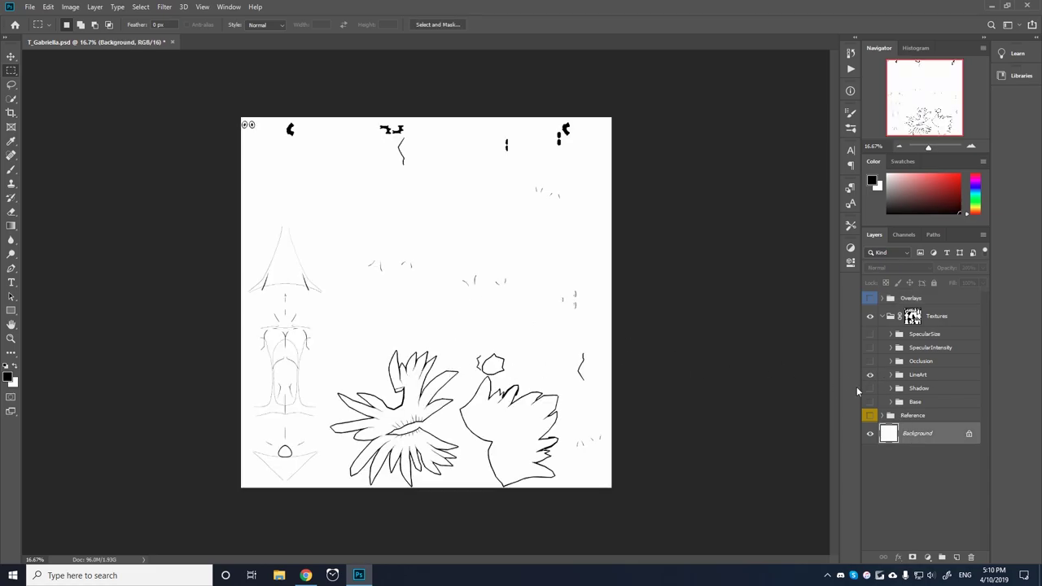
pyautogui.click(870, 375)
pyautogui.hotkey('ctrl', 'i')
# Preview Occlusion and SpecularIntensity, then show SpecularSize, SpecularIntensity and Occlusion together.
pyautogui.click(870, 361)
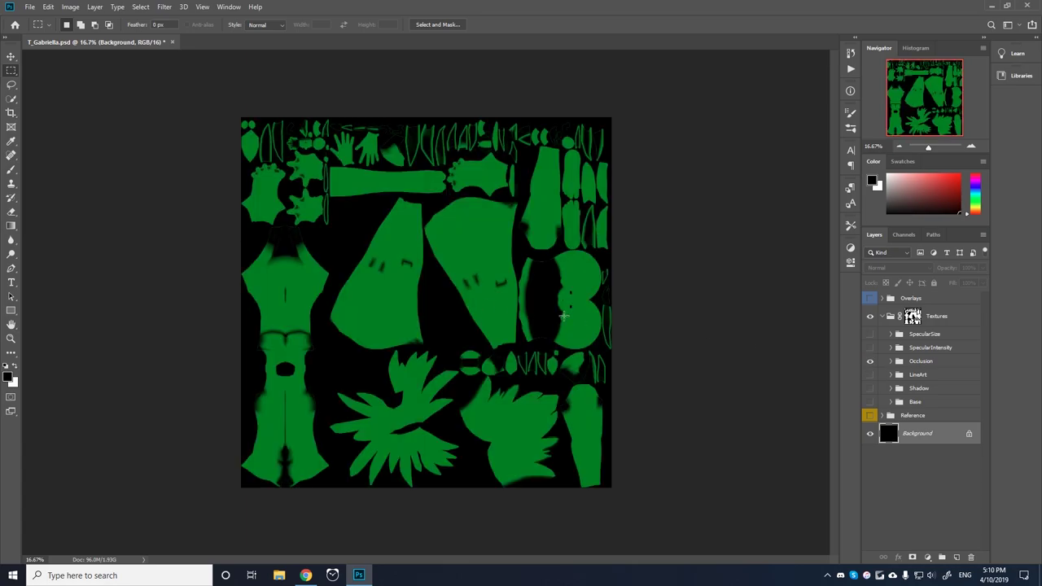
pyautogui.click(870, 361)
pyautogui.click(870, 348)
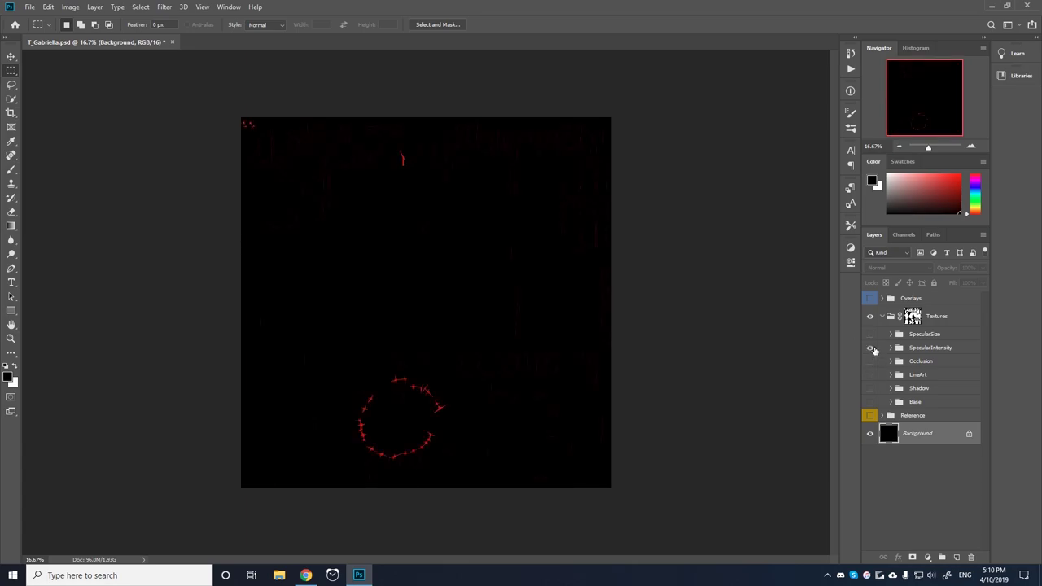
pyautogui.click(870, 348)
pyautogui.click(870, 334)
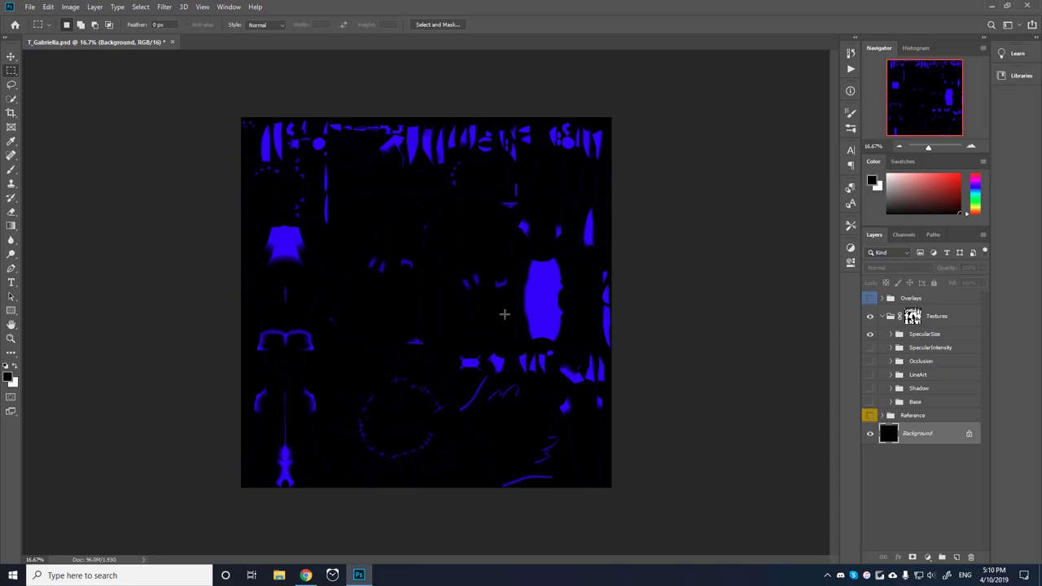
pyautogui.press('u')
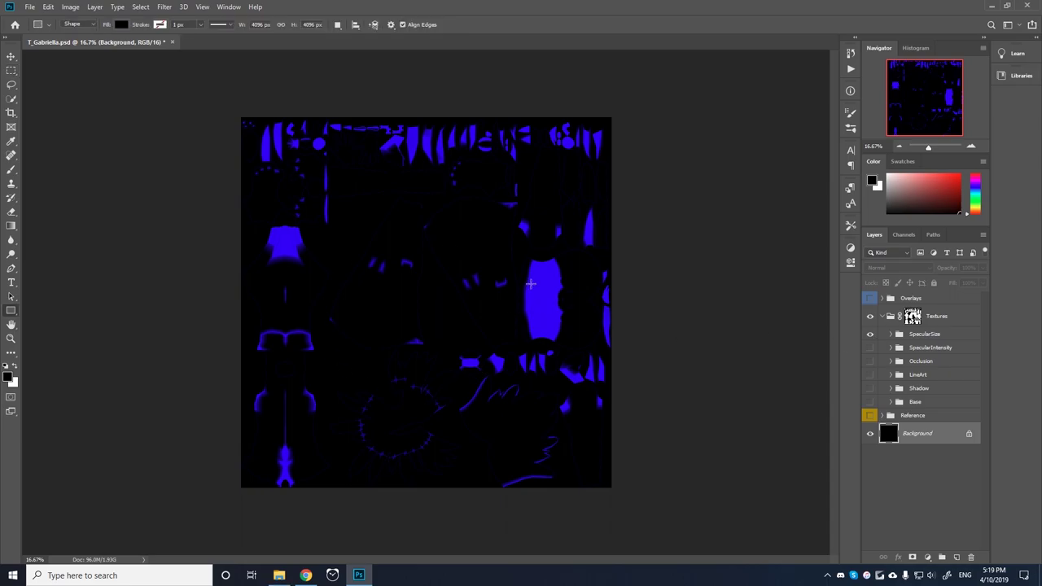
pyautogui.click(871, 347)
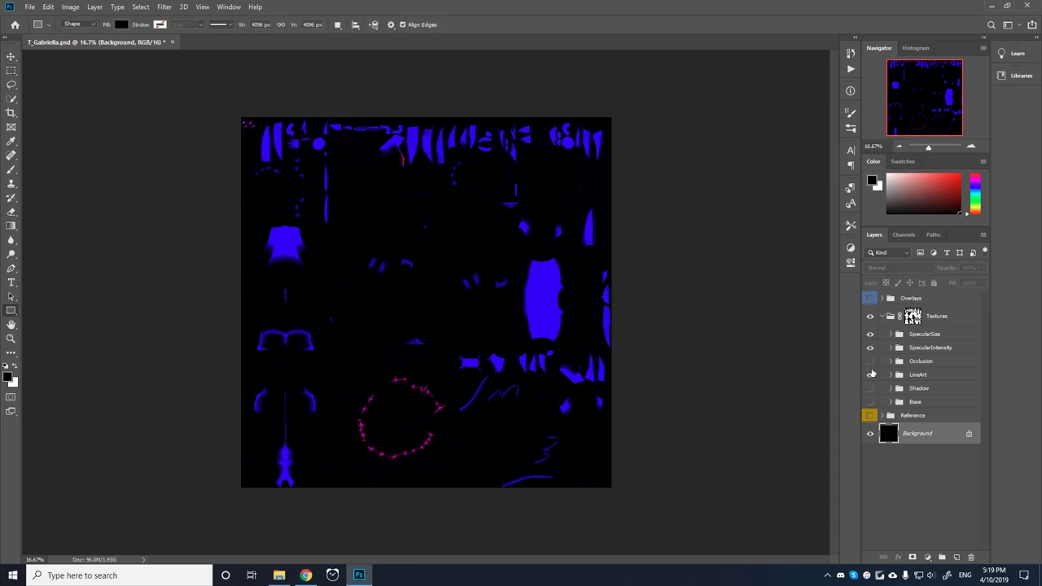
pyautogui.click(870, 361)
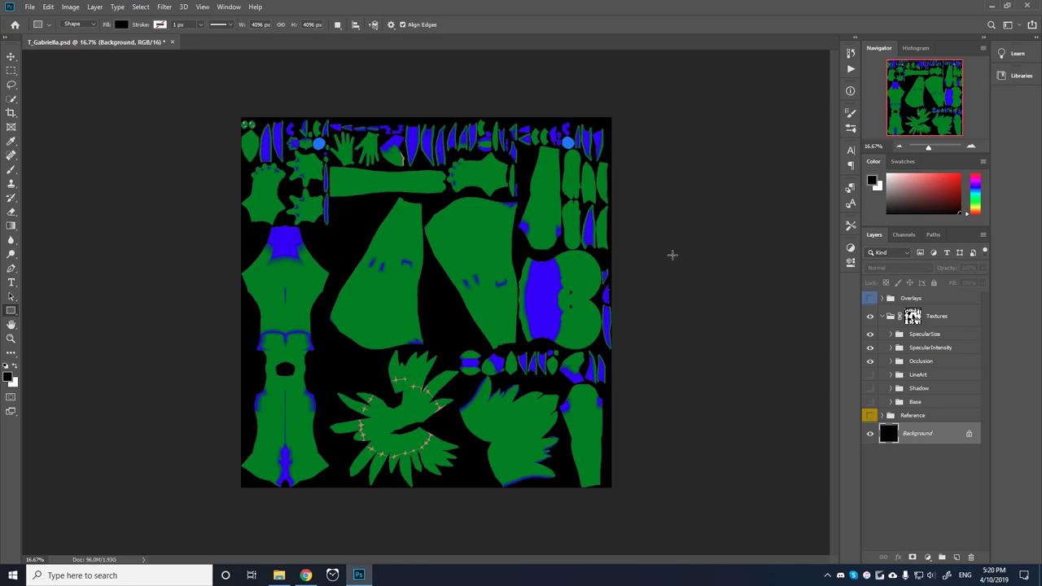
# Show the Red channel alone and zoom around its white highlight marks.
pyautogui.click(905, 235)
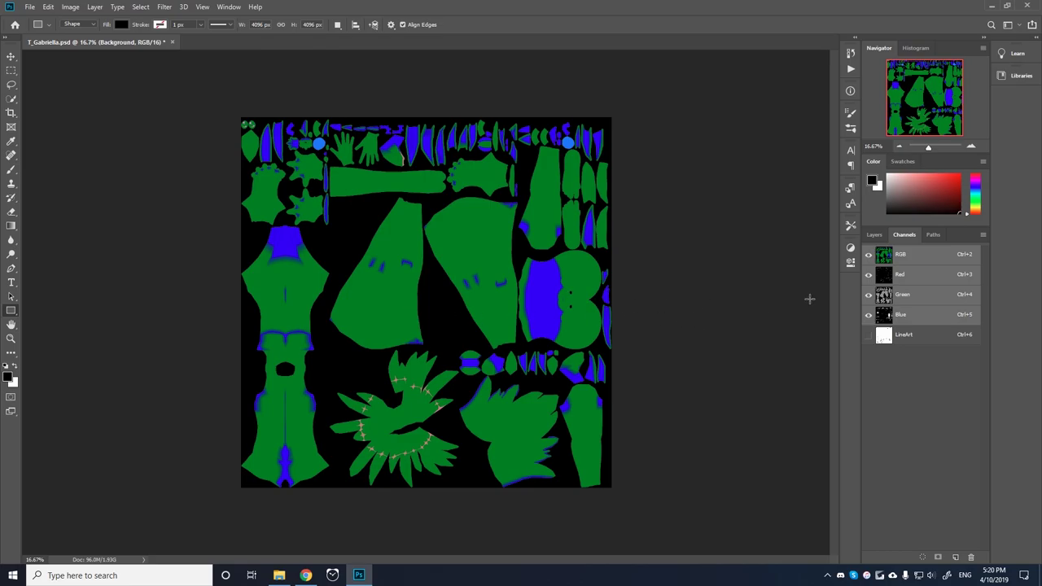
pyautogui.click(905, 275)
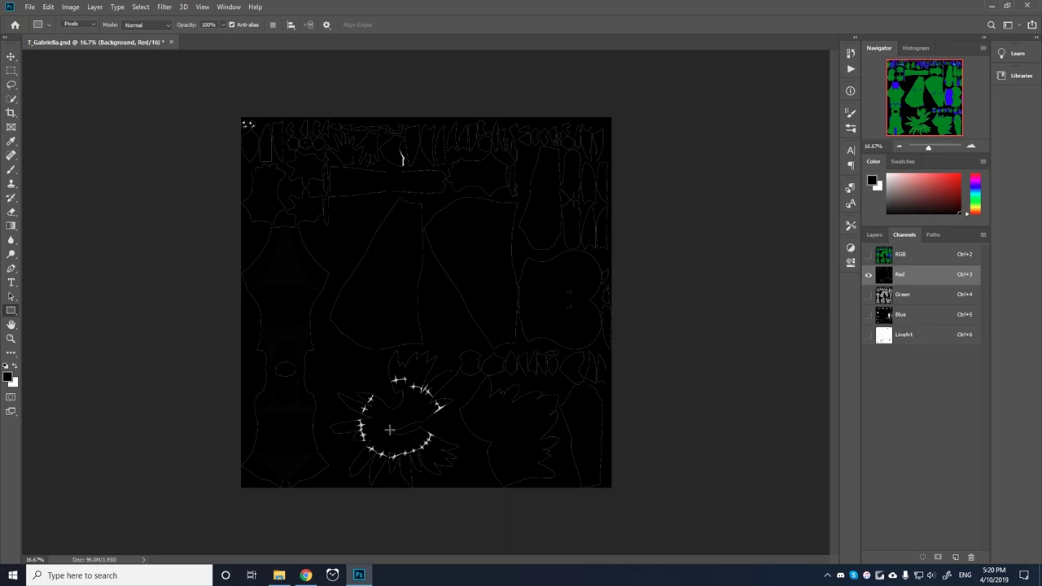
pyautogui.scroll(5, 435, 437)
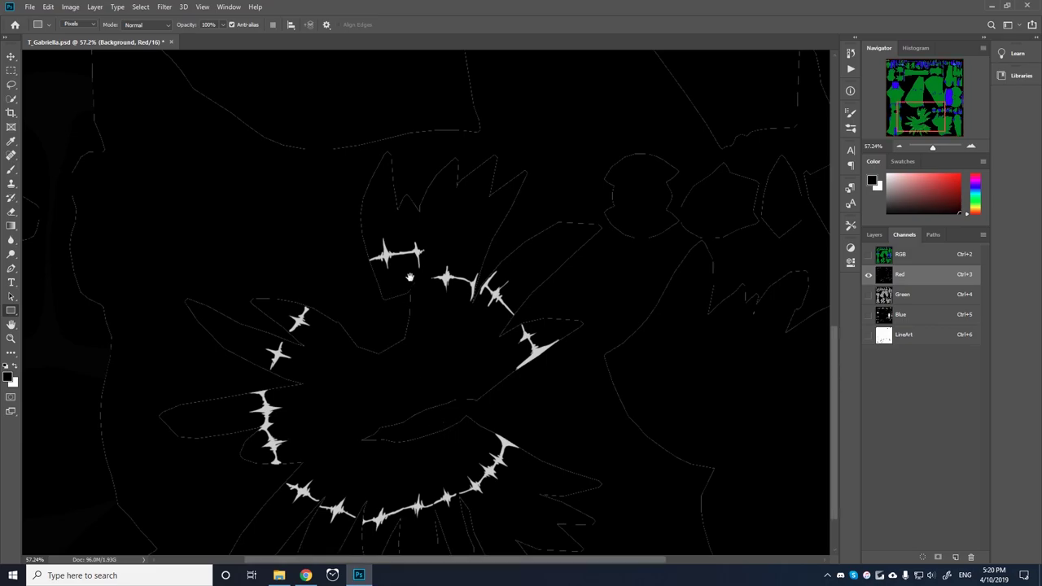
pyautogui.scroll(-1, 488, 318)
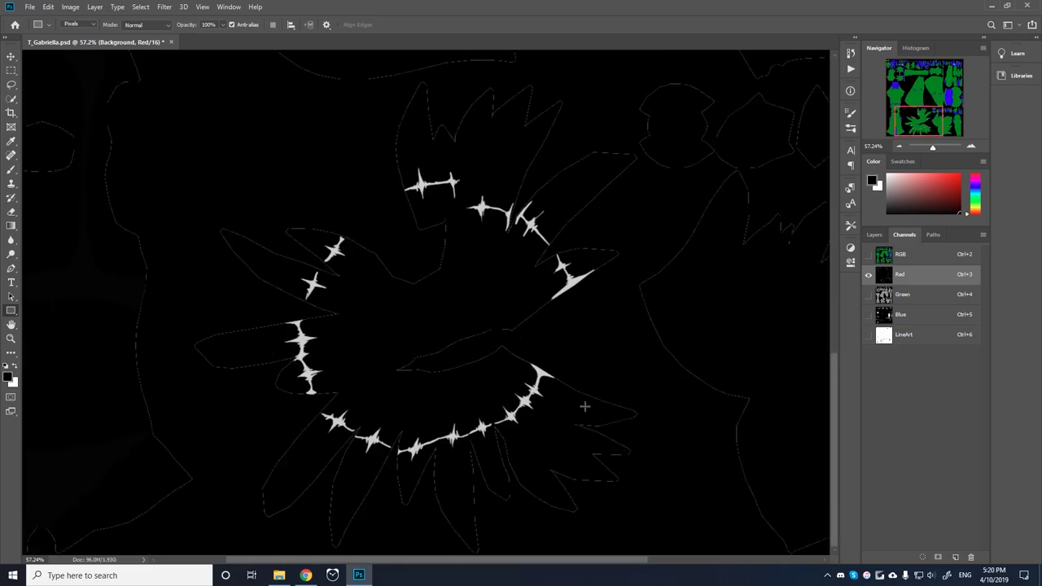
pyautogui.scroll(4, 422, 365)
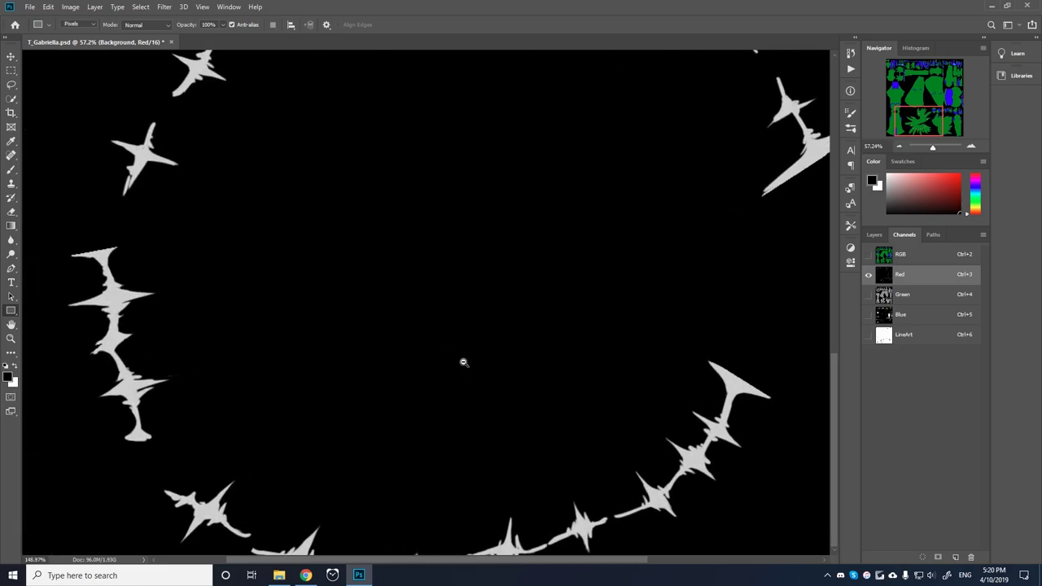
pyautogui.scroll(-1, 399, 358)
pyautogui.scroll(-2, 505, 338)
pyautogui.scroll(-3, 490, 344)
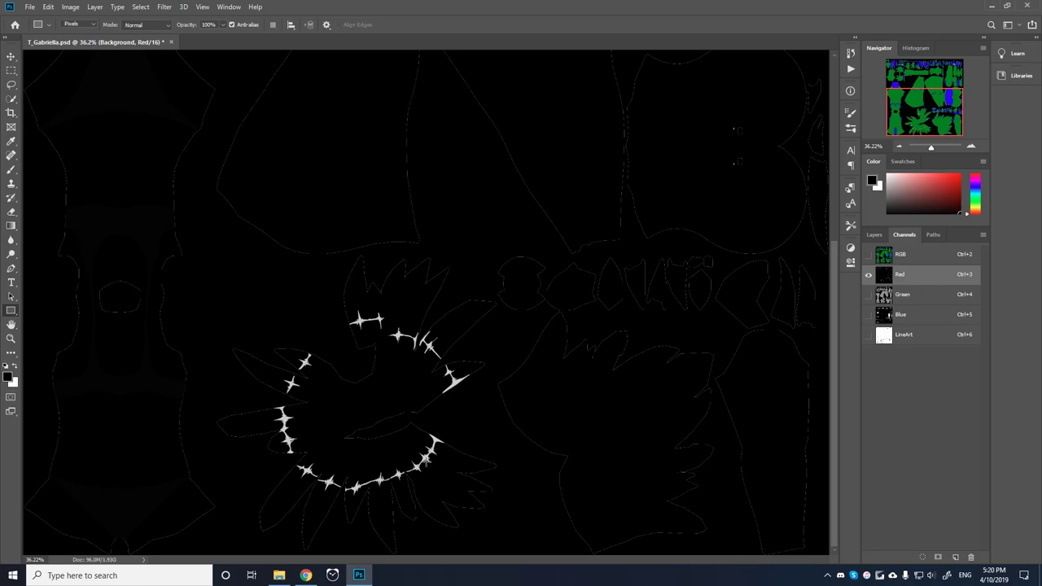
pyautogui.scroll(2, 286, 346)
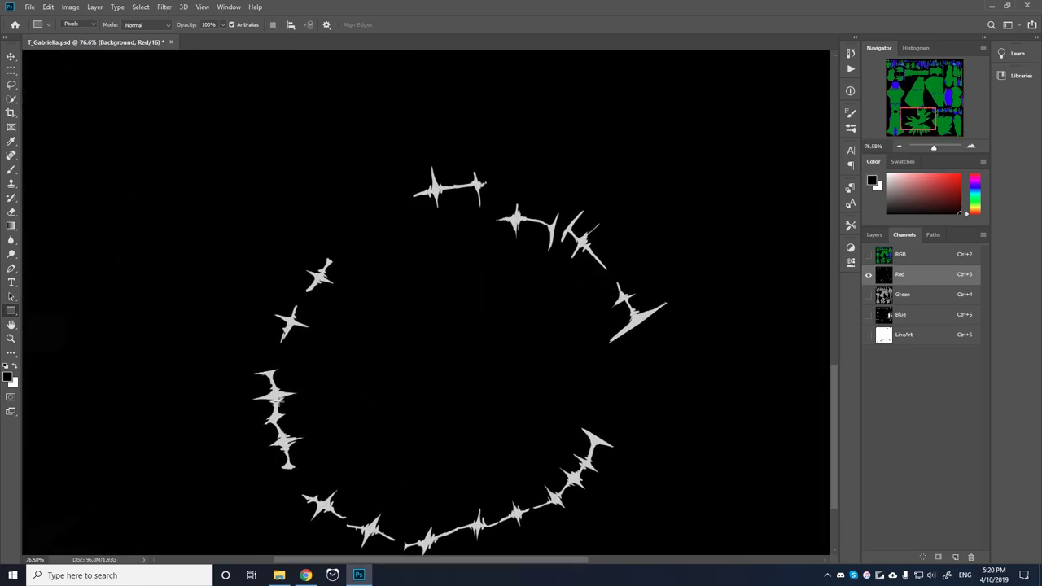
pyautogui.scroll(-3, 551, 315)
pyautogui.scroll(2, 412, 260)
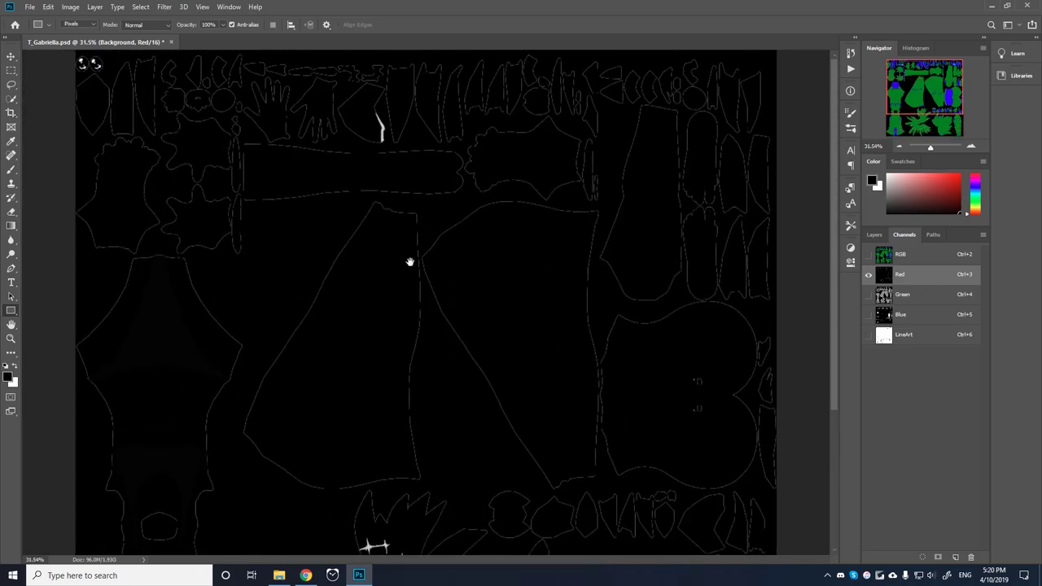
pyautogui.scroll(1, 161, 90)
pyautogui.scroll(4, 161, 89)
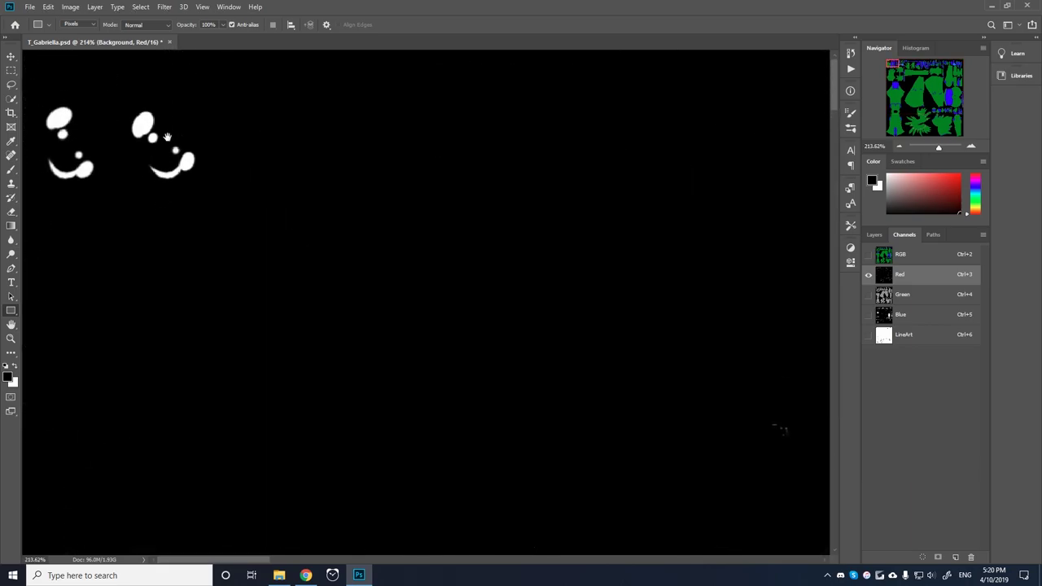
pyautogui.scroll(-5, 325, 201)
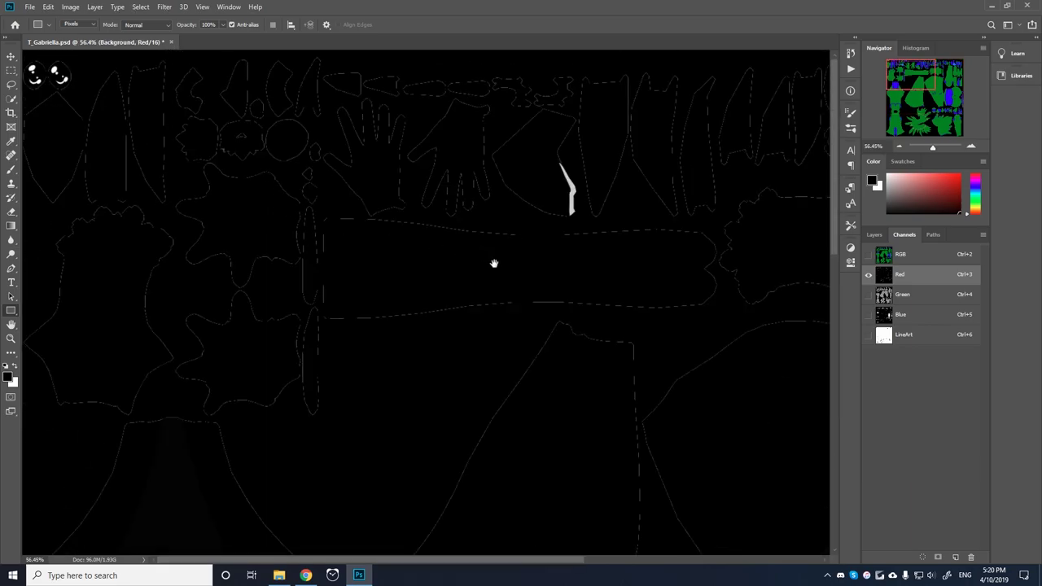
pyautogui.hscroll(3, 518, 256)
pyautogui.scroll(-3, 584, 383)
pyautogui.scroll(-1, 584, 383)
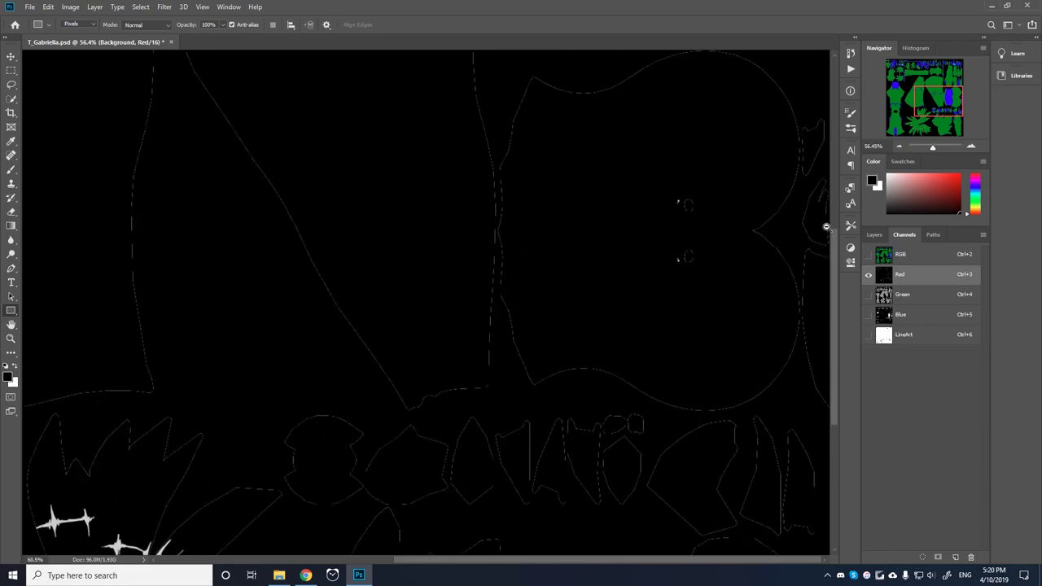
pyautogui.scroll(4, 637, 221)
pyautogui.scroll(-2, 602, 230)
pyautogui.scroll(-2, 601, 230)
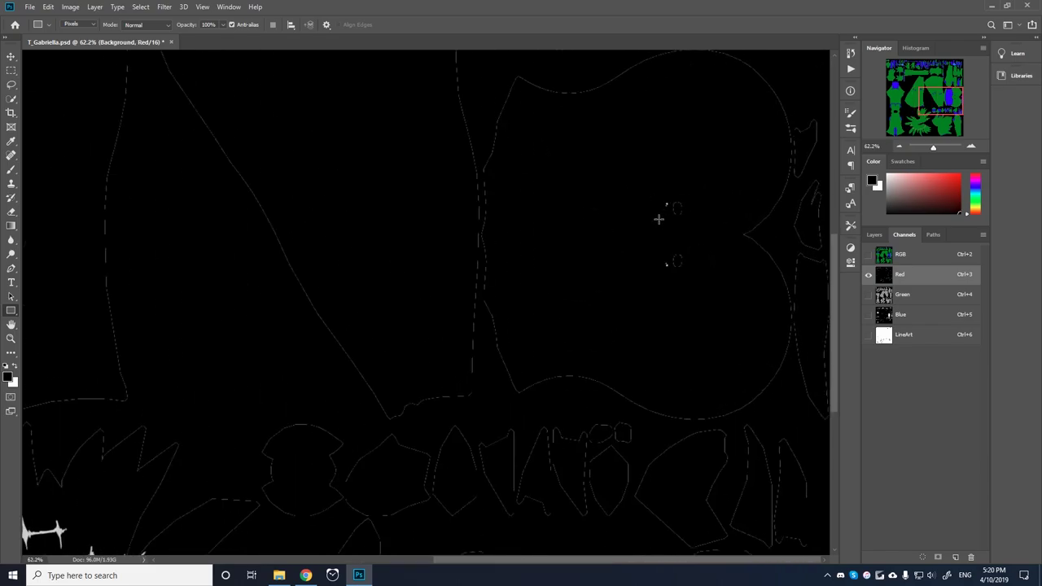
pyautogui.scroll(-4, 591, 298)
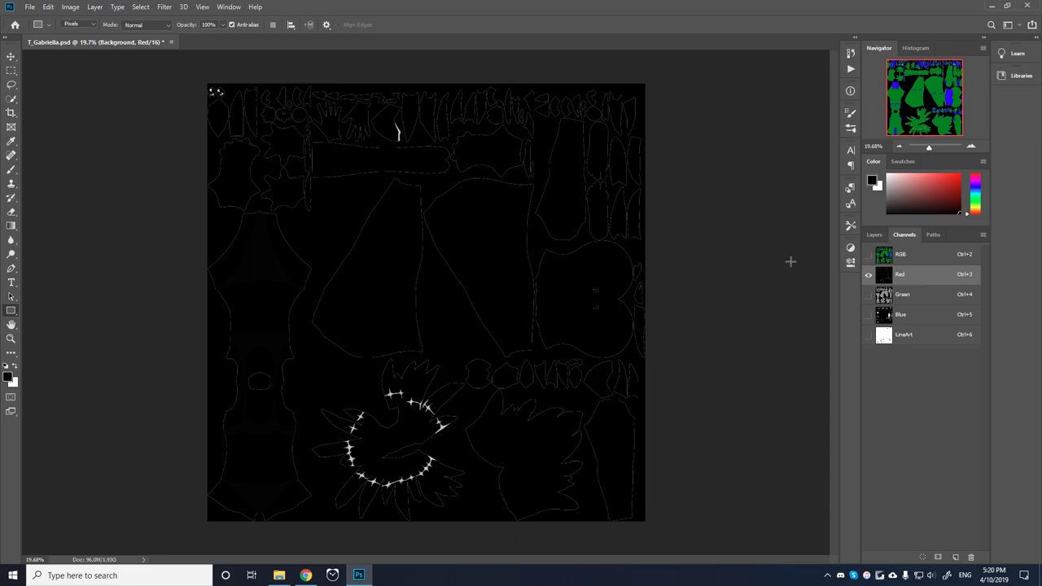
# Show the Green channel alone and pan across its grey UV islands.
pyautogui.click(910, 298)
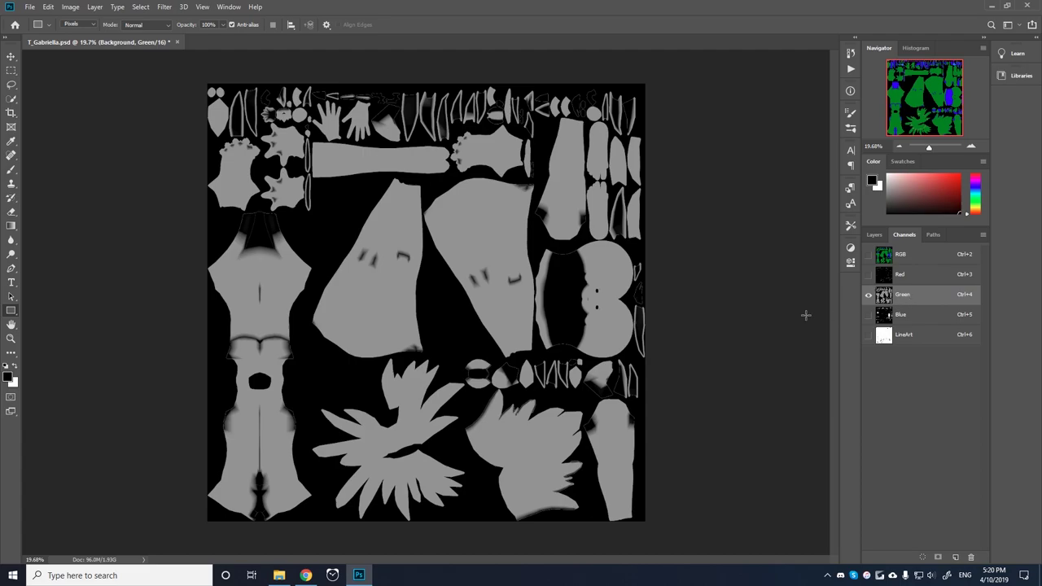
pyautogui.hotkey('ctrl', '-')
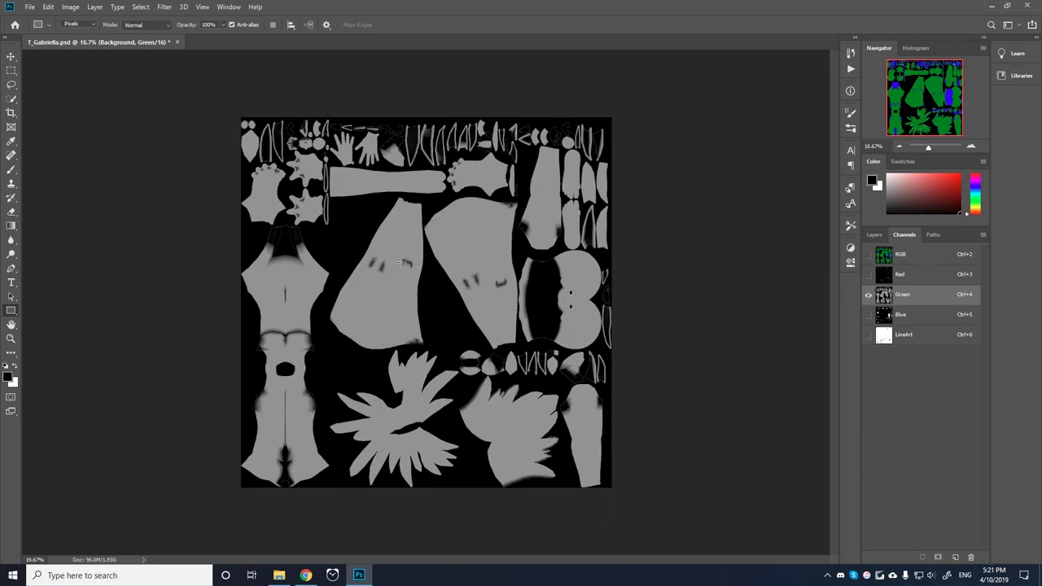
pyautogui.scroll(5, 393, 268)
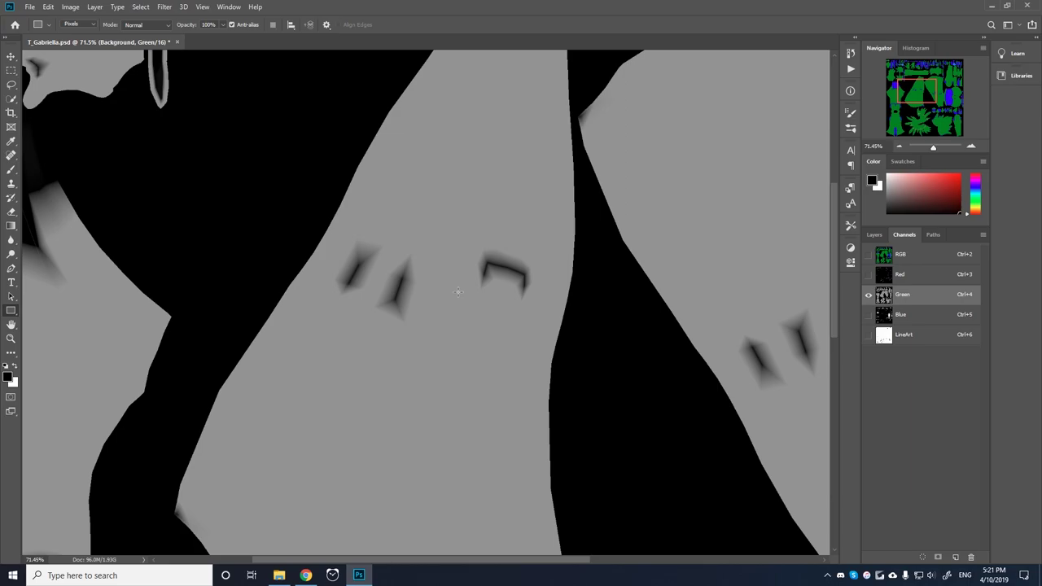
pyautogui.moveTo(608, 298); pyautogui.dragTo(272, 265)
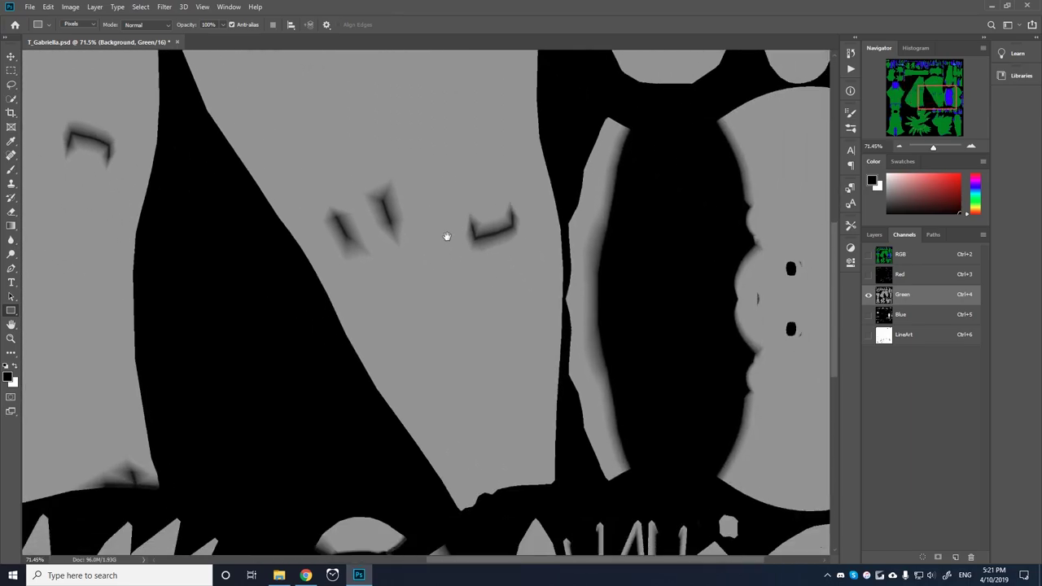
pyautogui.moveTo(446, 236); pyautogui.dragTo(471, 259)
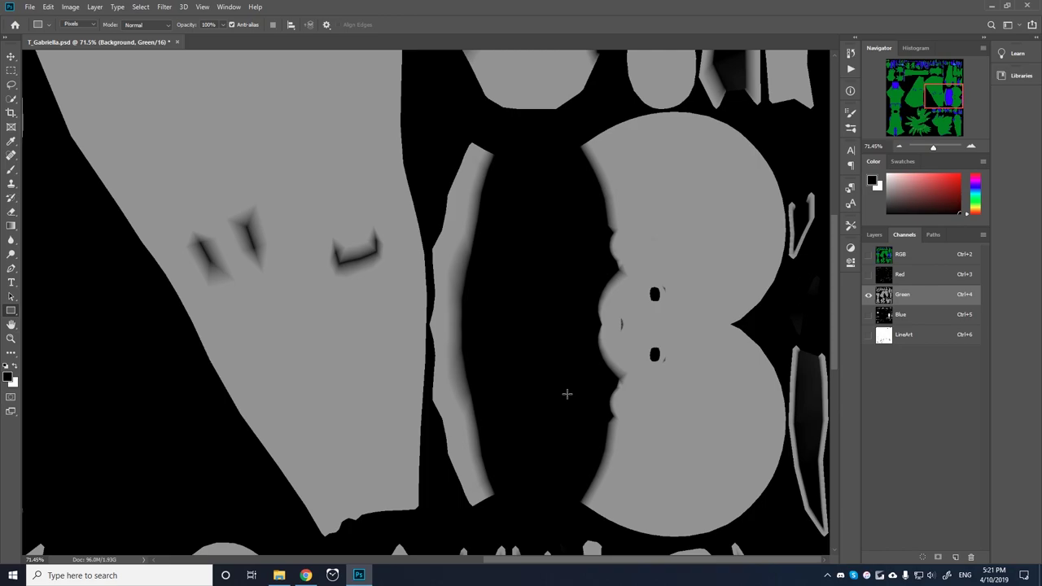
pyautogui.scroll(-10, 375, 443)
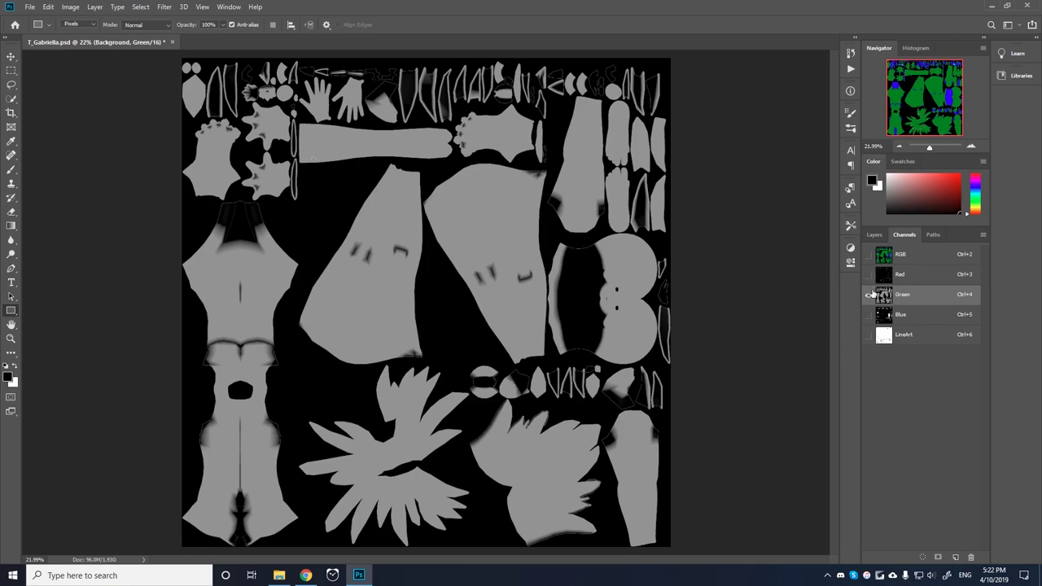
# Show the Blue channel alone and zoom around its white shaded areas.
pyautogui.click(867, 314)
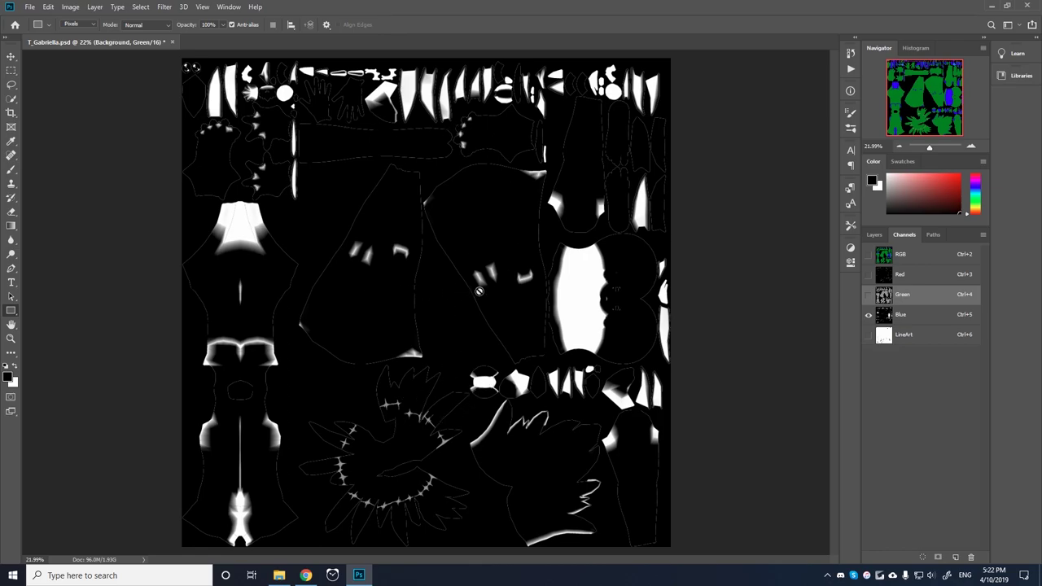
pyautogui.scroll(6, 407, 413)
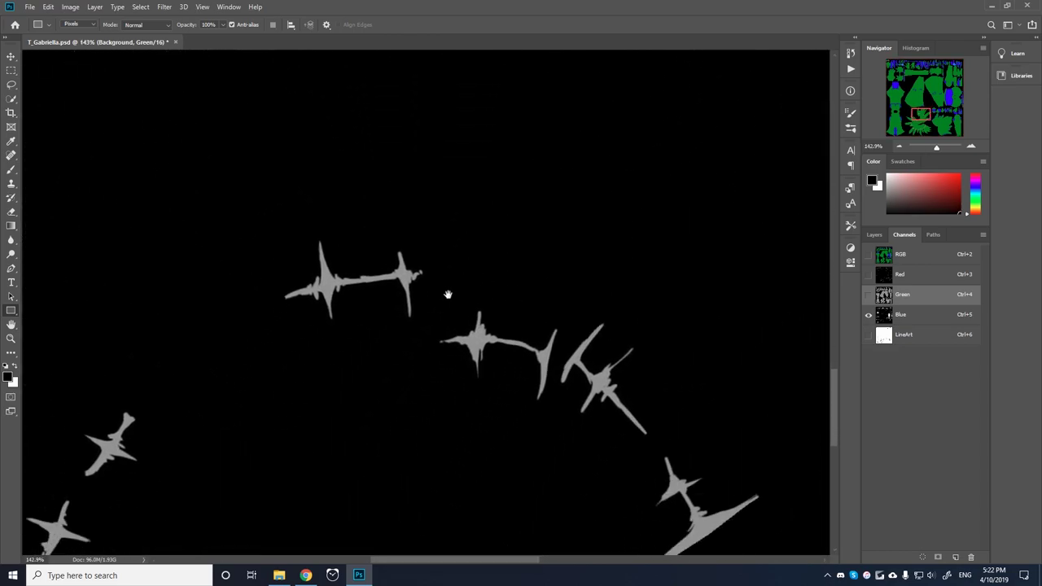
pyautogui.scroll(-10, 448, 293)
pyautogui.hscroll(-7, 447, 294)
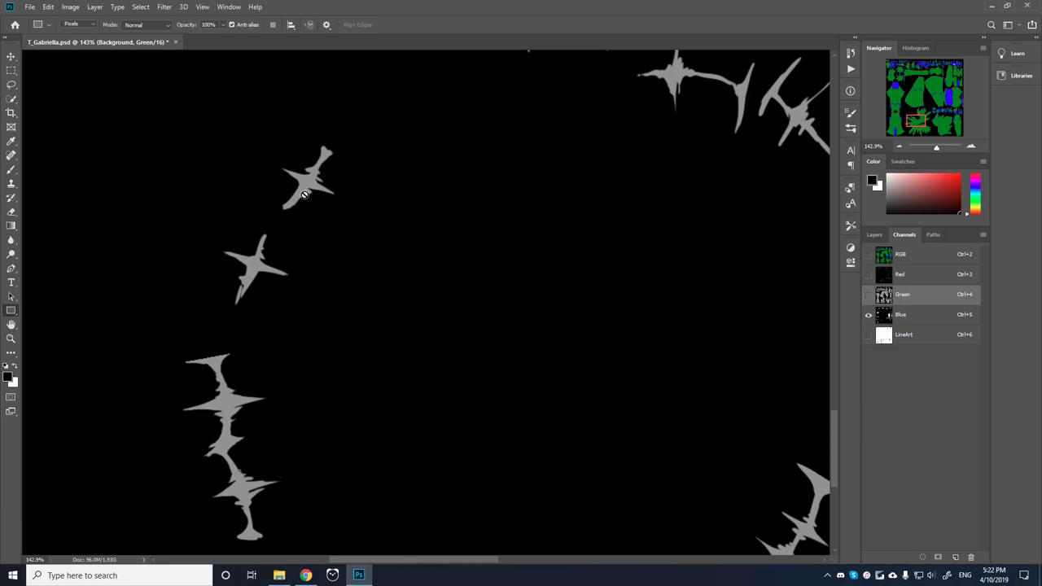
pyautogui.scroll(-3, 492, 268)
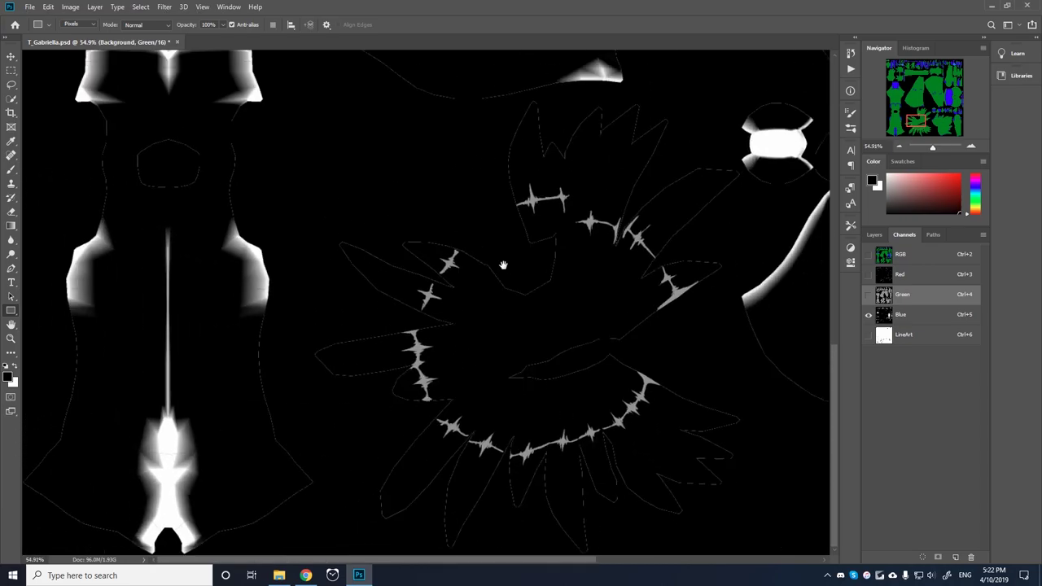
pyautogui.scroll(5, 503, 266)
pyautogui.hscroll(8, 503, 266)
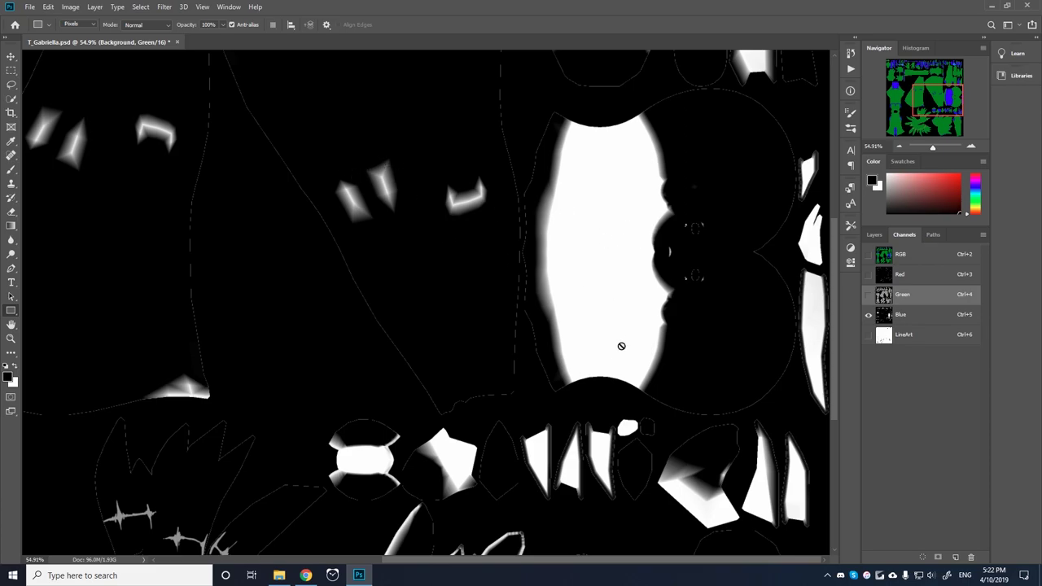
# Compare the Green and Blue channels, ending with Blue shown alone.
pyautogui.click(868, 295)
pyautogui.click(877, 320)
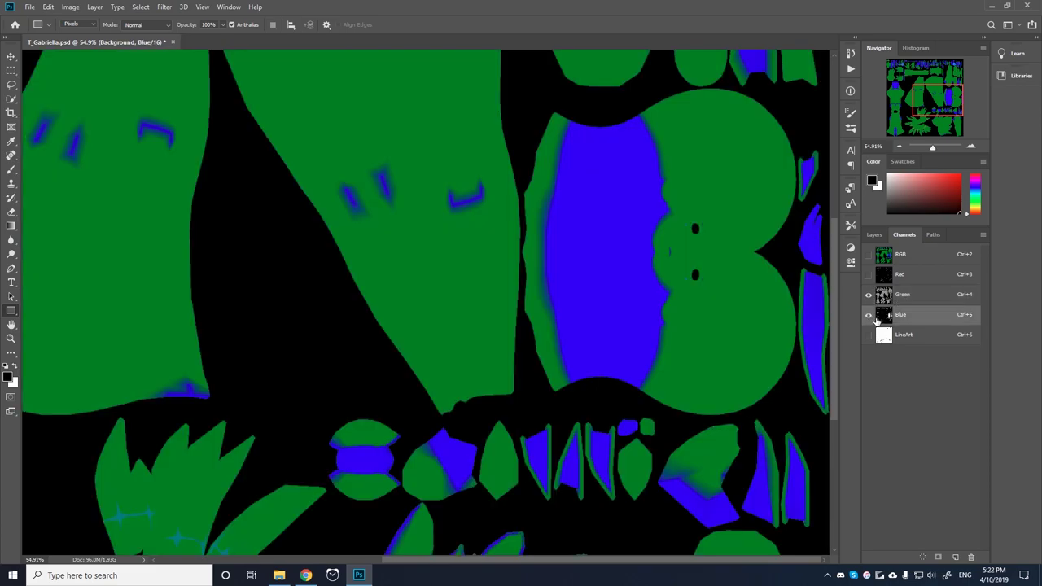
pyautogui.click(868, 315)
pyautogui.scroll(3, 577, 293)
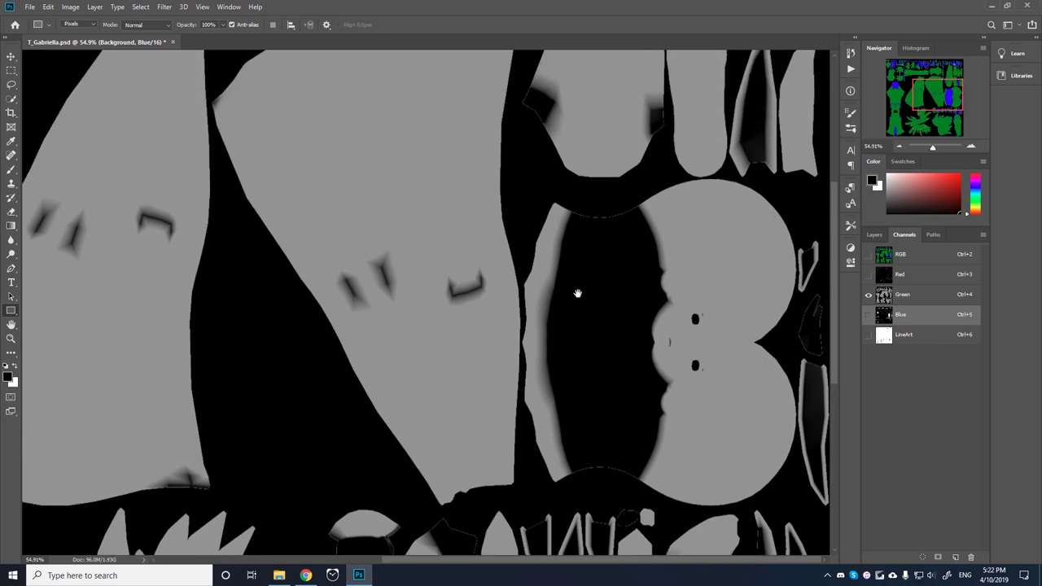
pyautogui.scroll(1, 577, 293)
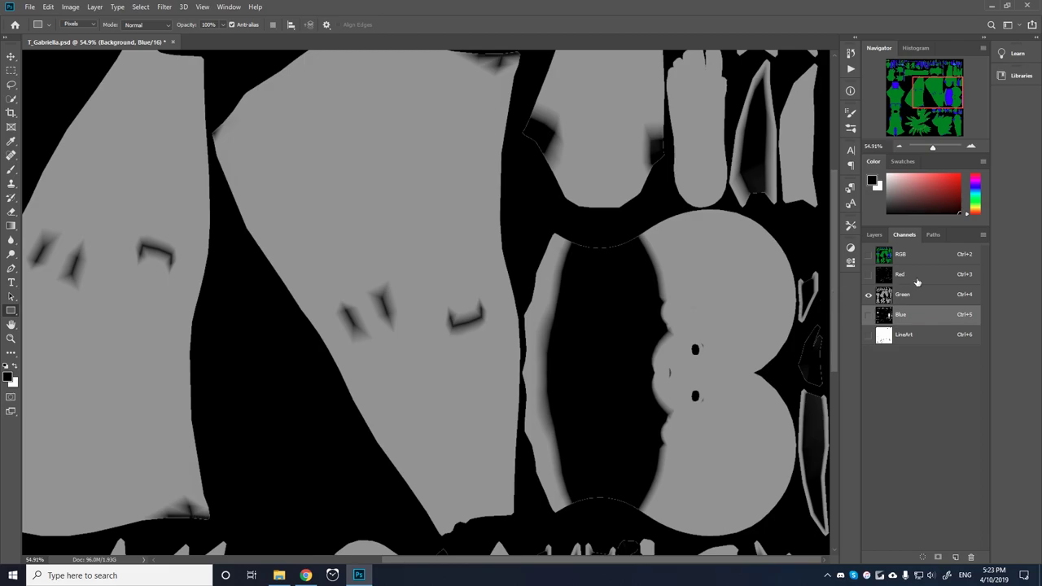
pyautogui.click(867, 315)
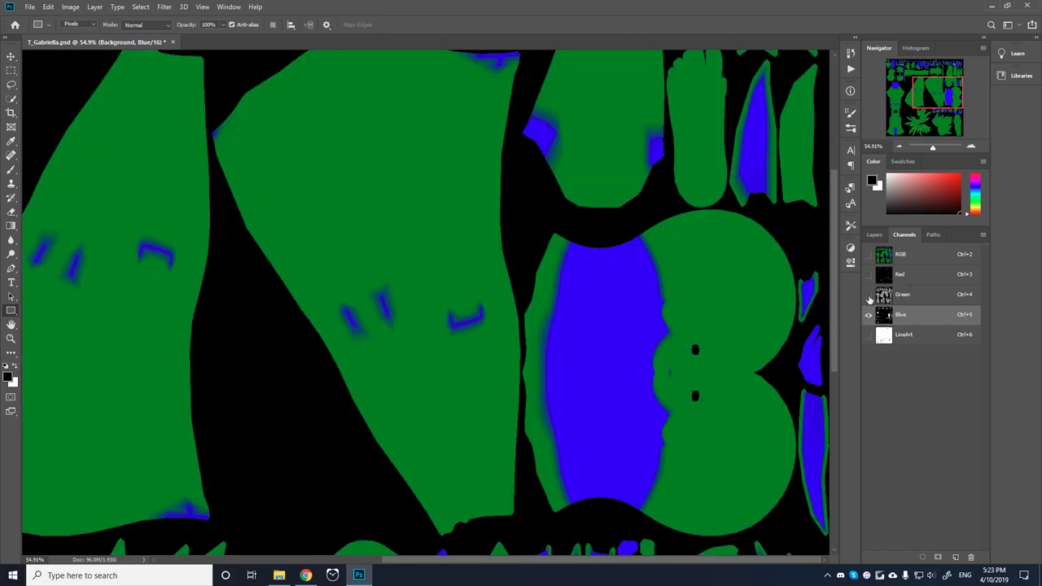
pyautogui.click(868, 294)
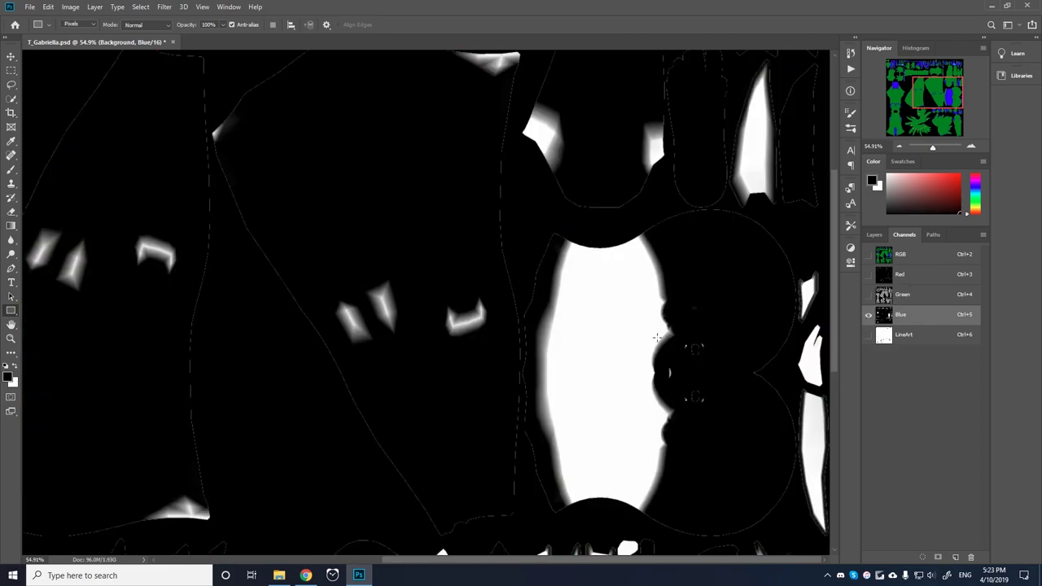
# Inspect the Blue channel's fern circle spikes and eye highlights up close.
pyautogui.moveTo(616, 174); pyautogui.dragTo(663, 321)
pyautogui.scroll(-5, 462, 242)
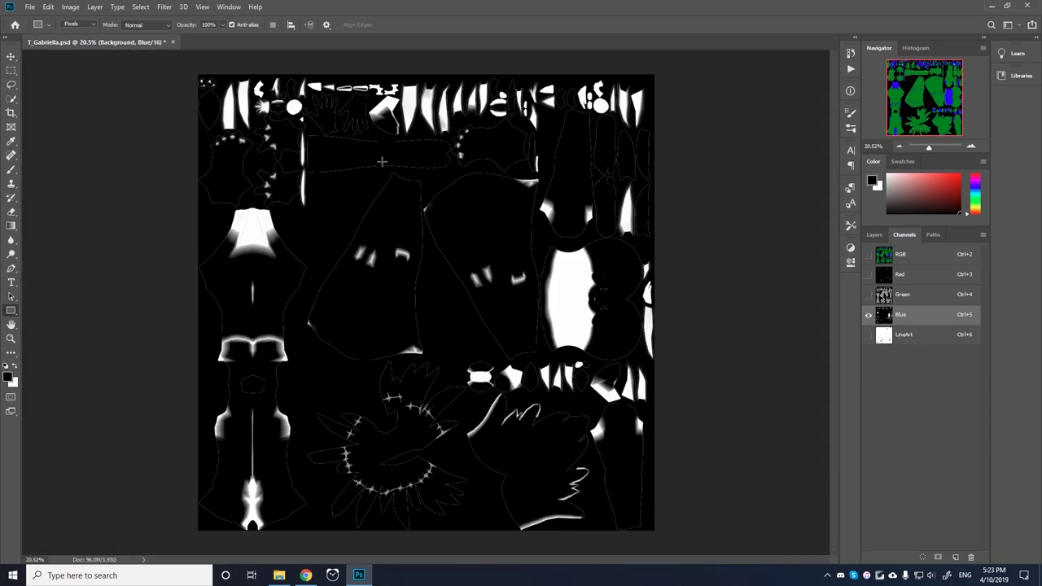
pyautogui.scroll(7, 433, 465)
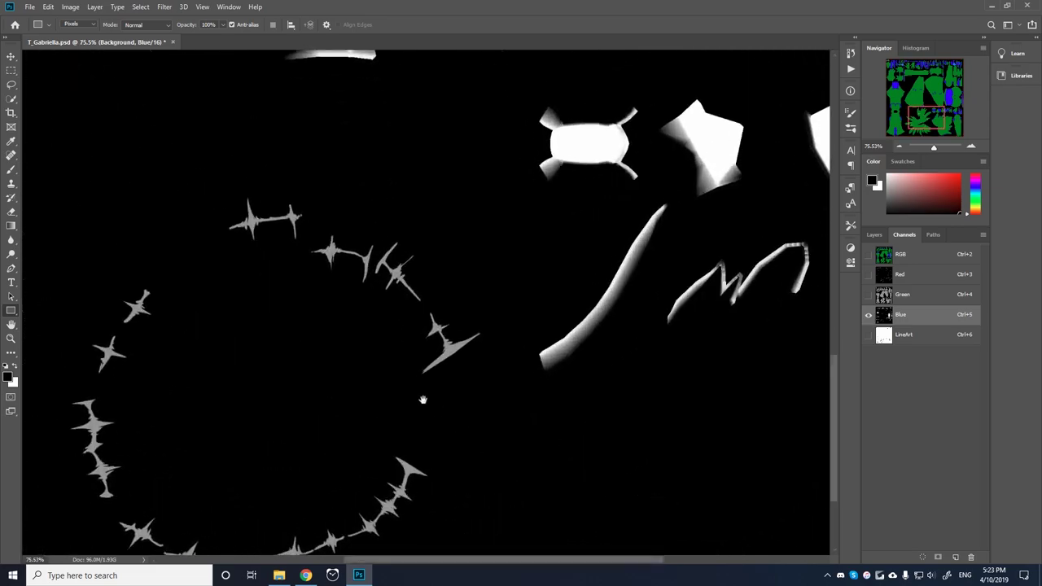
pyautogui.moveTo(422, 399); pyautogui.dragTo(522, 352)
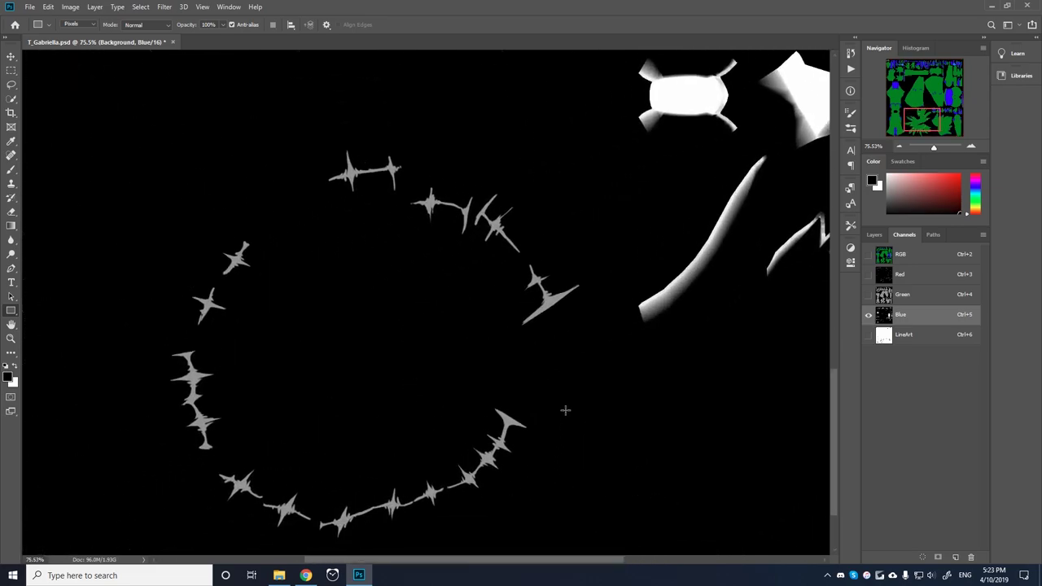
pyautogui.scroll(-4, 565, 410)
pyautogui.scroll(6, 371, 209)
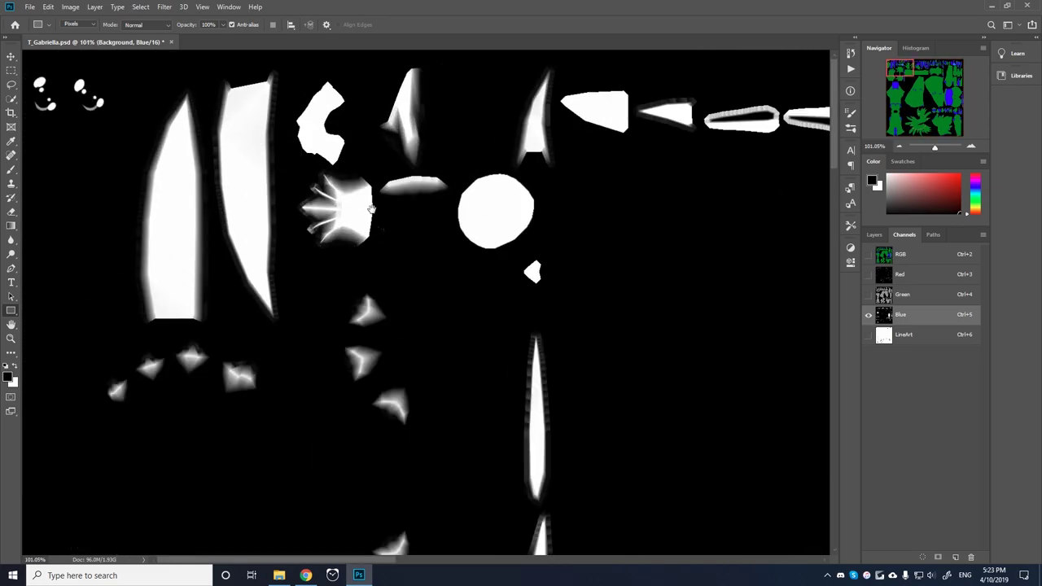
pyautogui.scroll(5, 371, 209)
pyautogui.scroll(3, 358, 299)
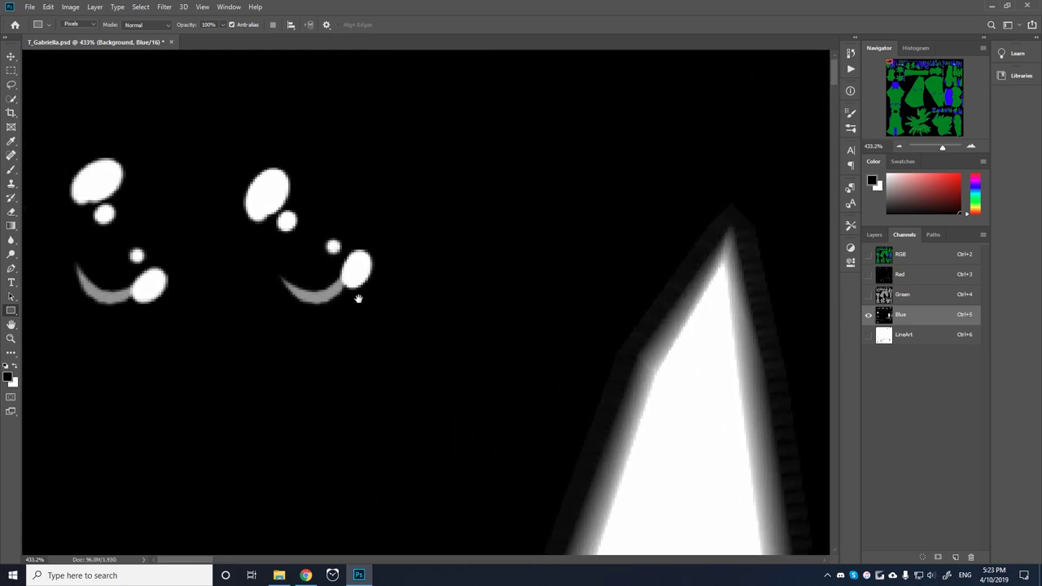
pyautogui.moveTo(358, 298); pyautogui.dragTo(359, 305)
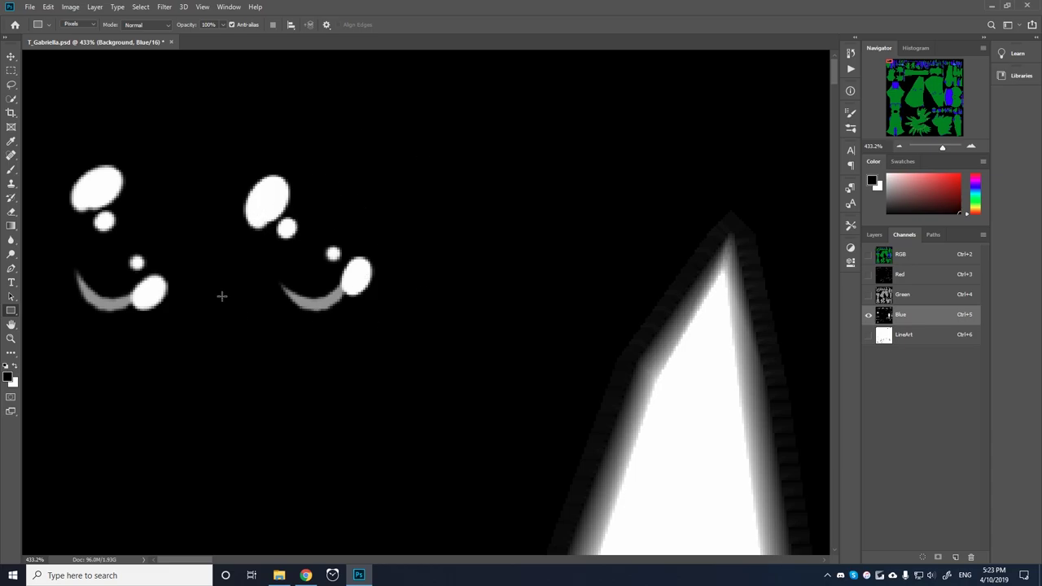
# Inspect LineArt's outlines on the eyes, flower and body, then show all channels.
pyautogui.moveTo(486, 312); pyautogui.dragTo(424, 335)
pyautogui.hotkey('ctrl', '6')
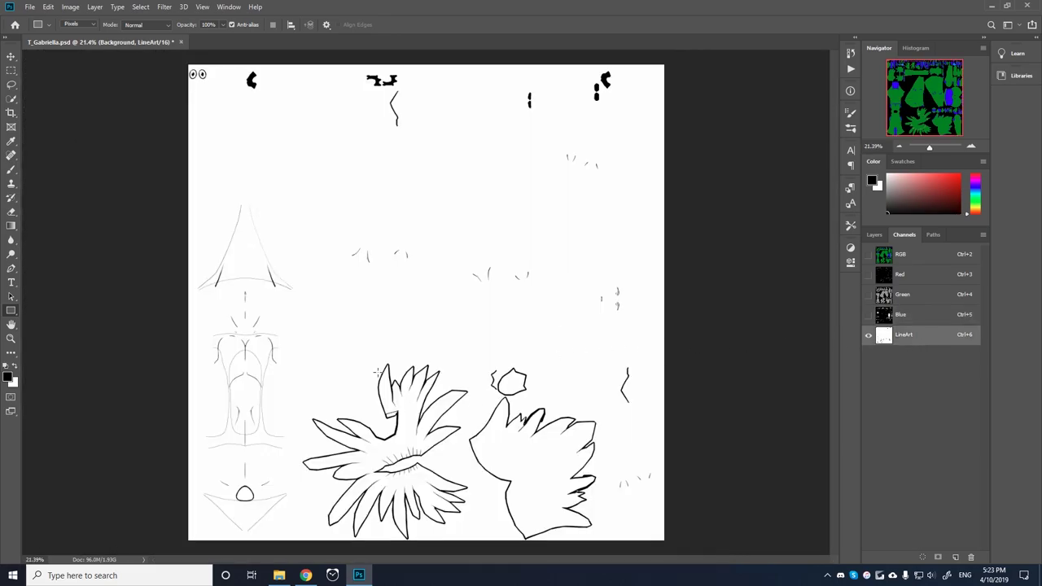
pyautogui.moveTo(214, 89); pyautogui.dragTo(251, 90)
pyautogui.moveTo(241, 193); pyautogui.dragTo(413, 364)
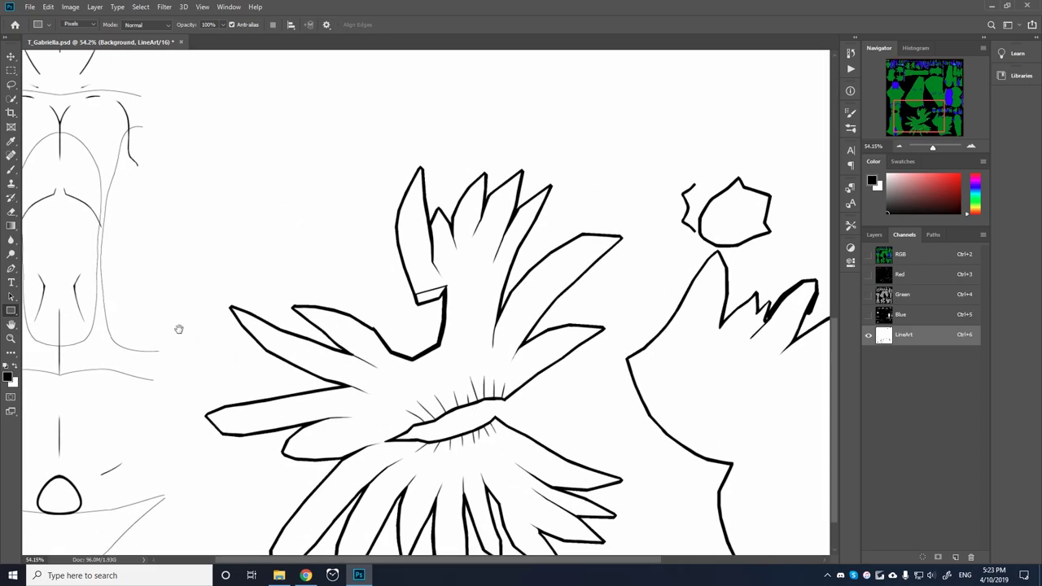
pyautogui.moveTo(179, 328); pyautogui.dragTo(408, 329)
pyautogui.scroll(-5, 407, 329)
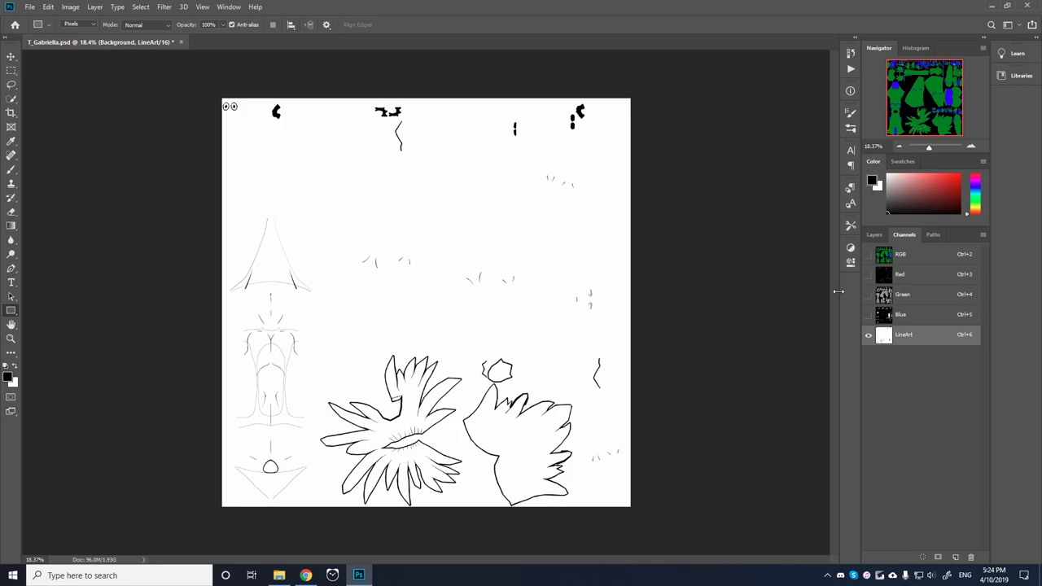
pyautogui.click(868, 255)
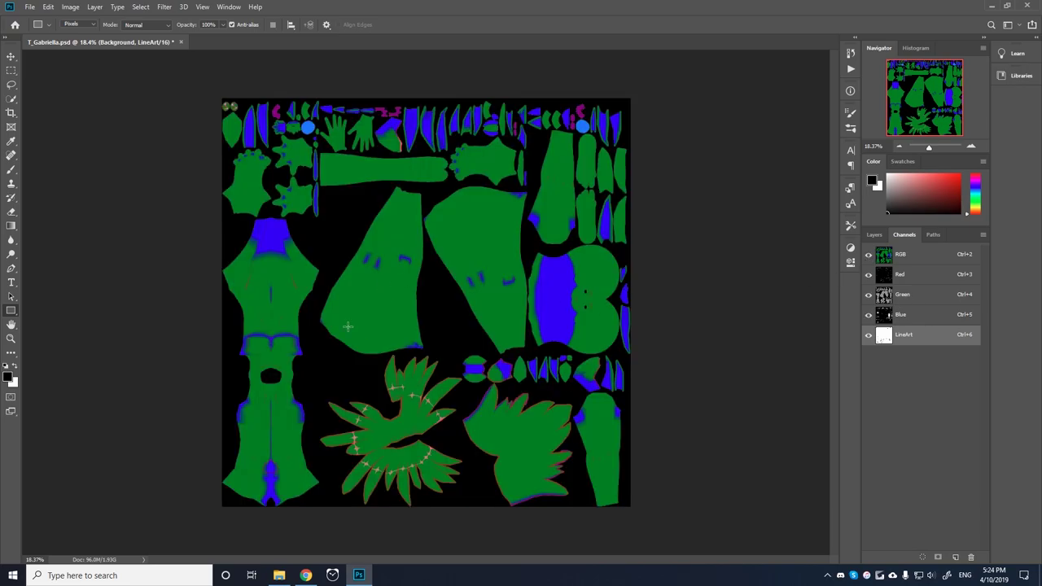
# Hide SpecularSize and SpecularIntensity, expand Occlusion and select its Map layer.
pyautogui.click(874, 235)
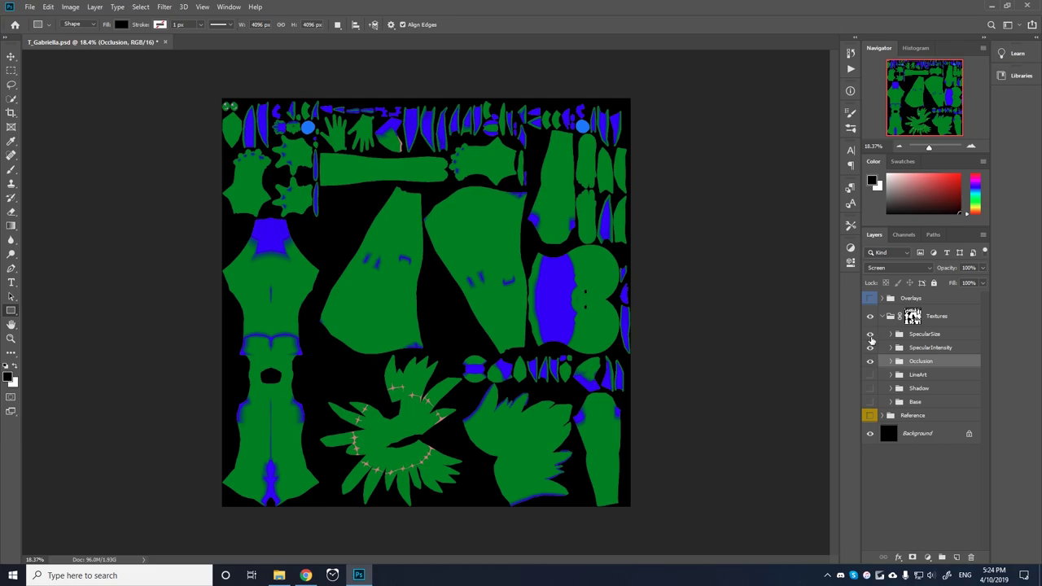
pyautogui.moveTo(870, 337); pyautogui.dragTo(870, 350)
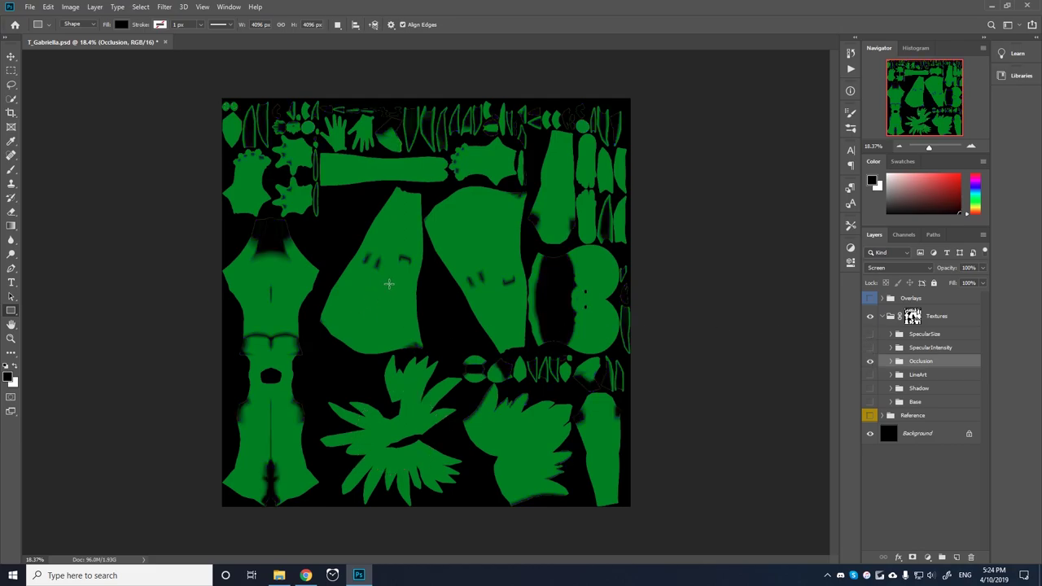
pyautogui.click(891, 362)
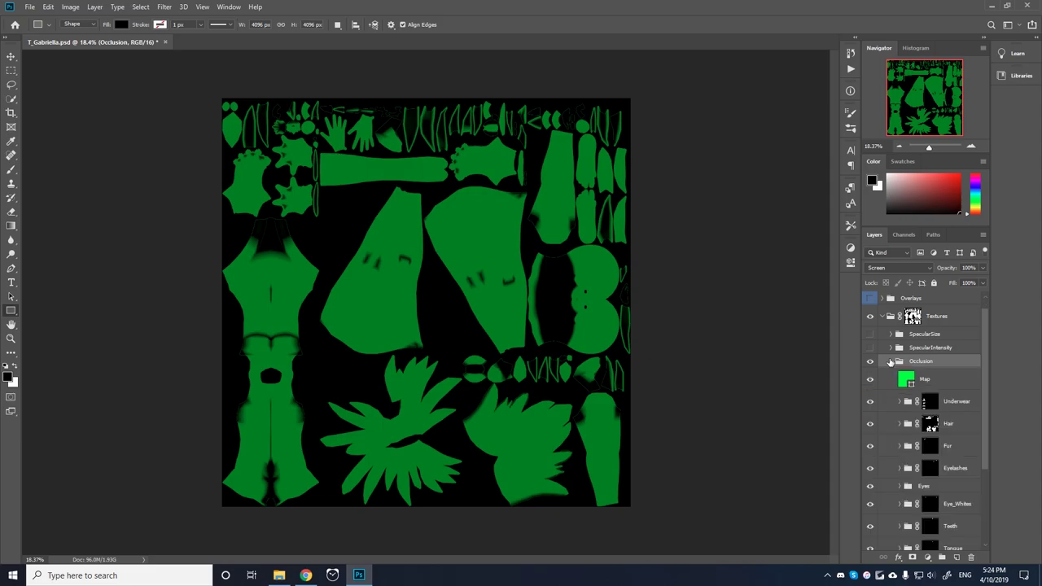
pyautogui.scroll(-3, 961, 488)
pyautogui.scroll(1, 906, 338)
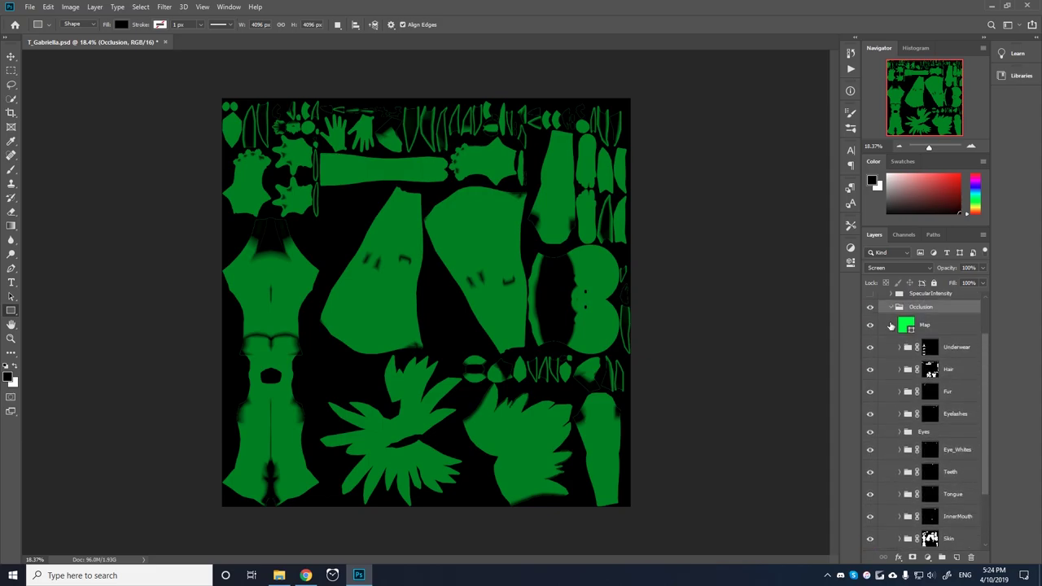
pyautogui.click(907, 327)
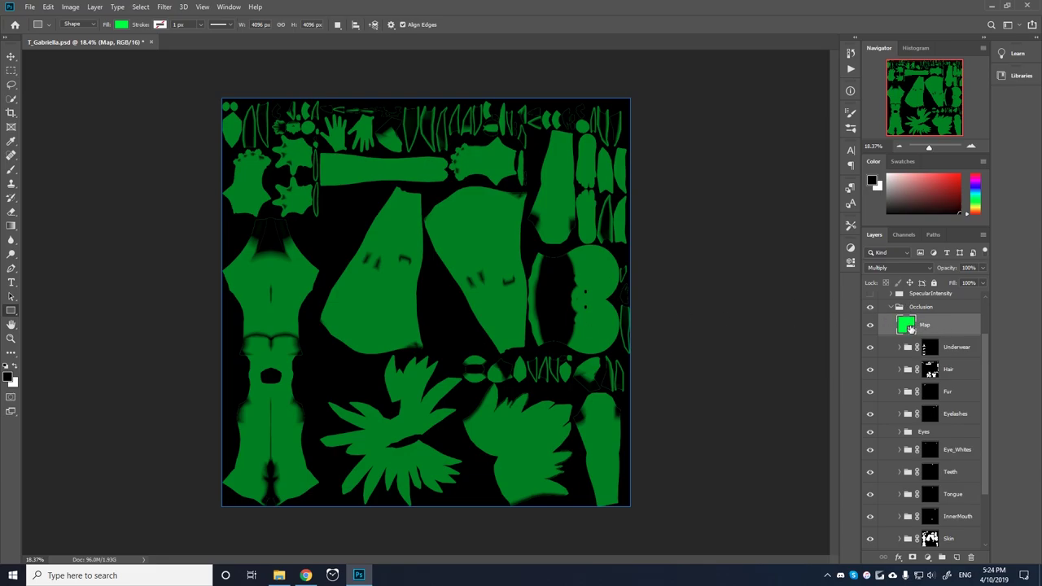
# Leave Map's fill colour and Multiply blend unchanged, then hide Map to reveal the grey map.
pyautogui.click(122, 25)
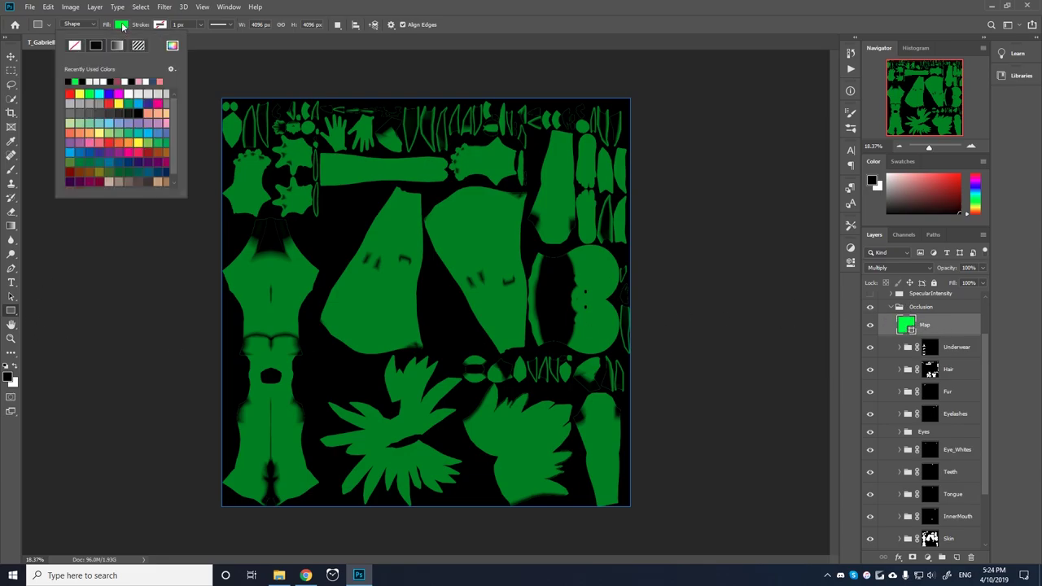
pyautogui.click(172, 45)
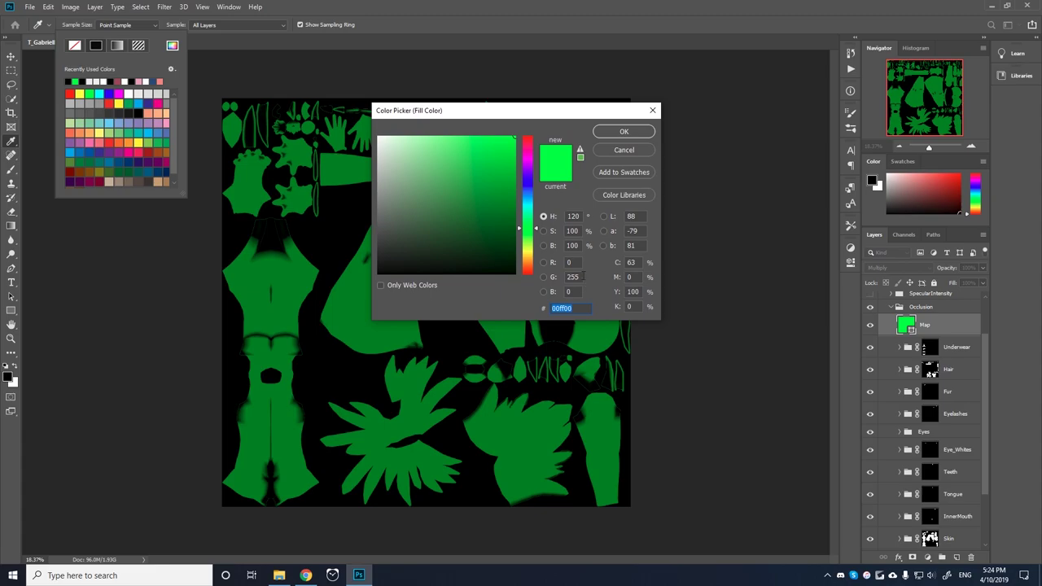
pyautogui.click(624, 151)
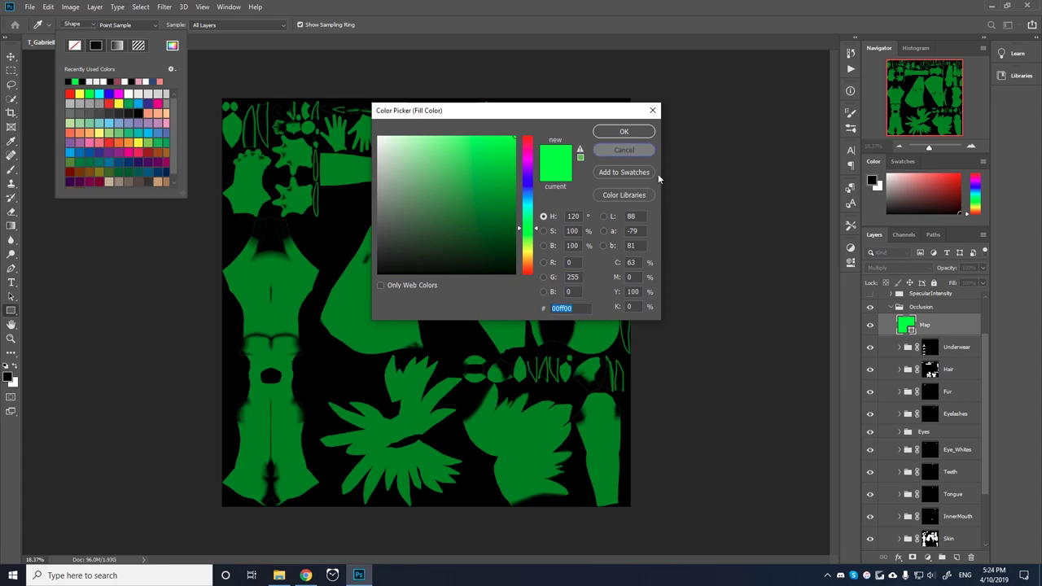
pyautogui.click(895, 267)
pyautogui.click(887, 310)
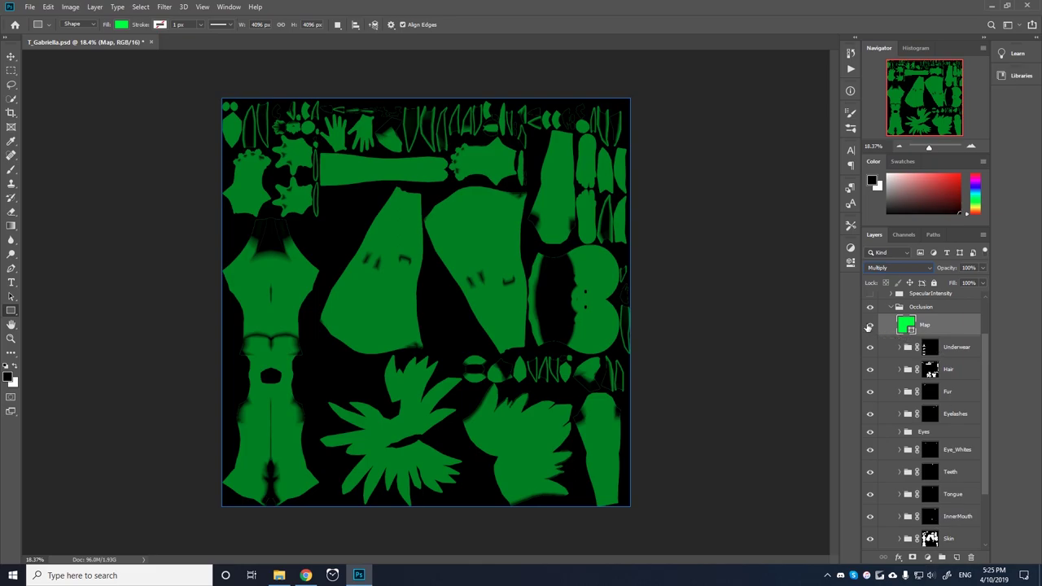
pyautogui.click(870, 325)
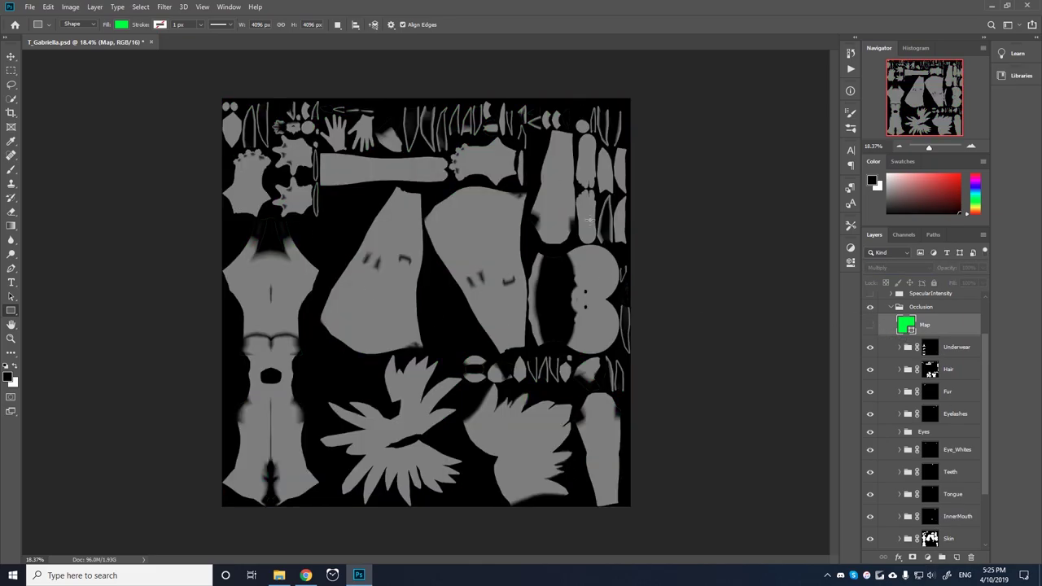
pyautogui.scroll(-1, 949, 305)
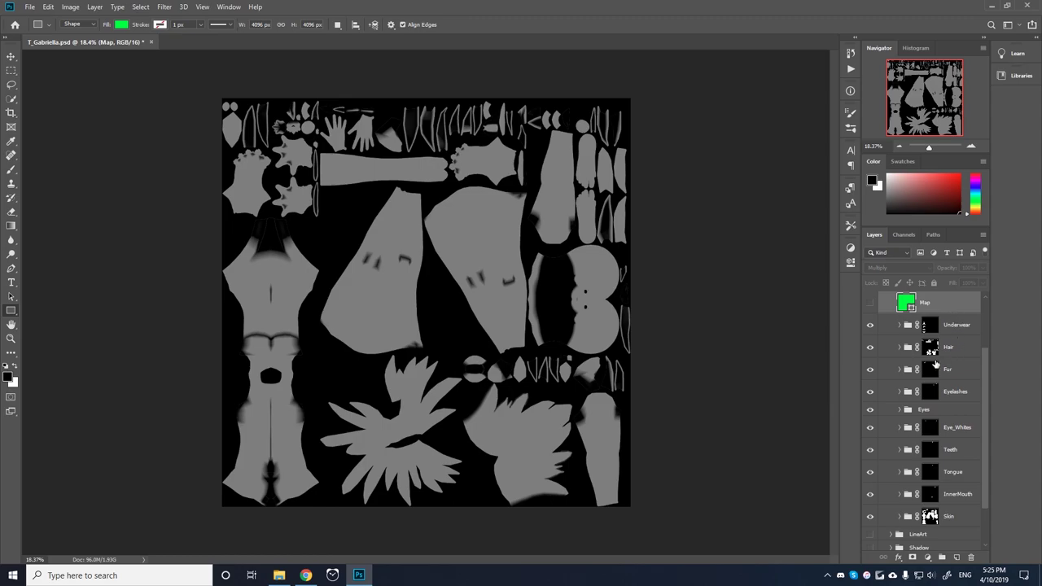
pyautogui.click(869, 349)
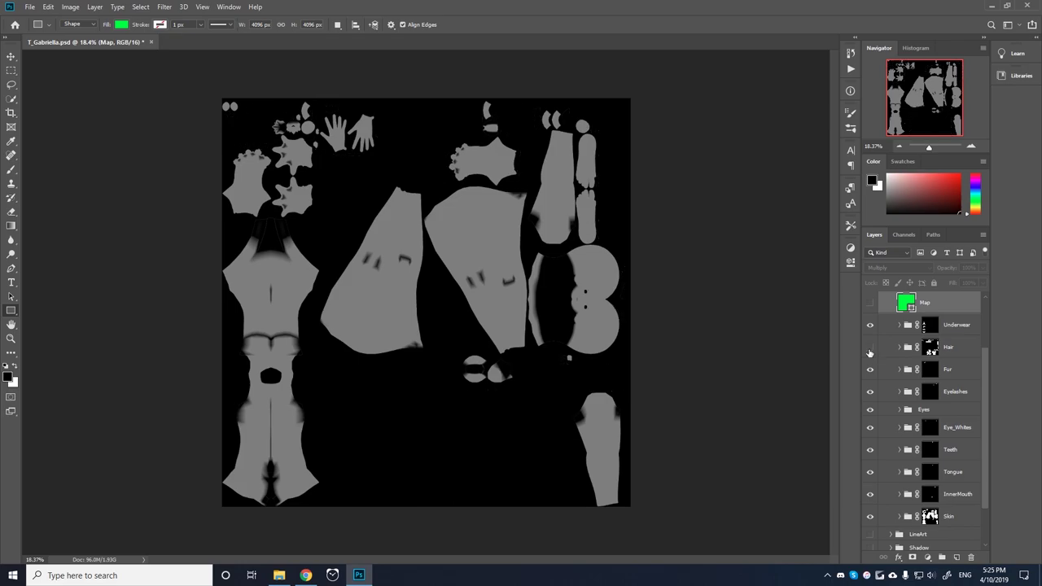
pyautogui.click(870, 348)
pyautogui.click(869, 516)
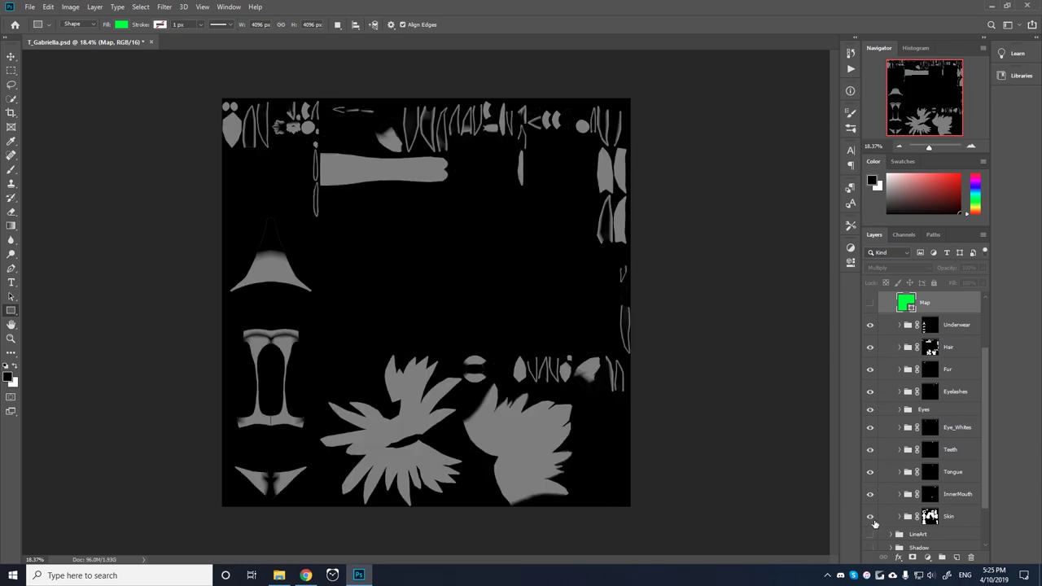
pyautogui.click(869, 516)
pyautogui.click(870, 428)
pyautogui.click(870, 429)
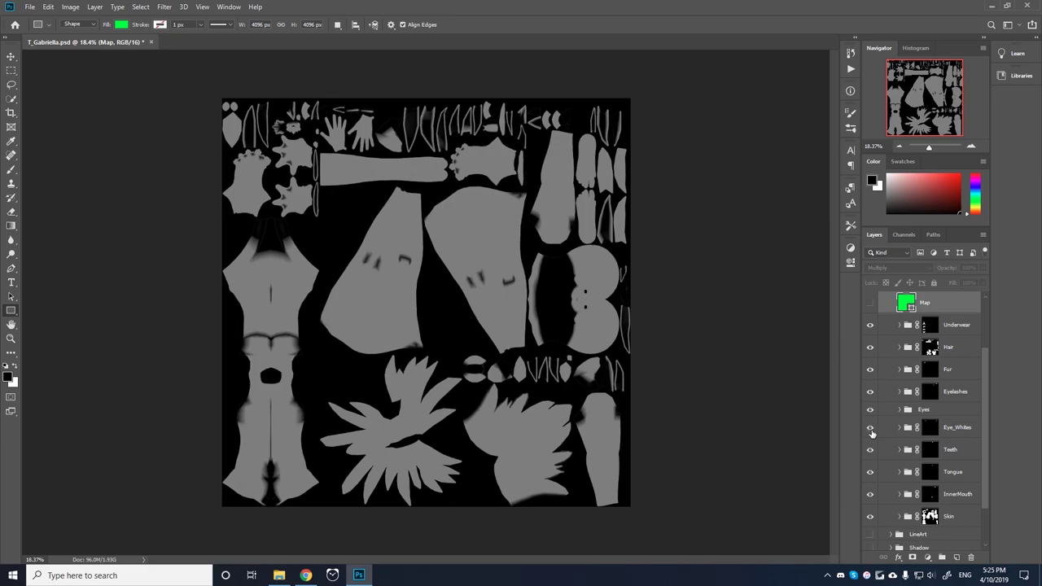
pyautogui.click(870, 370)
pyautogui.click(869, 371)
pyautogui.click(900, 347)
pyautogui.click(936, 368)
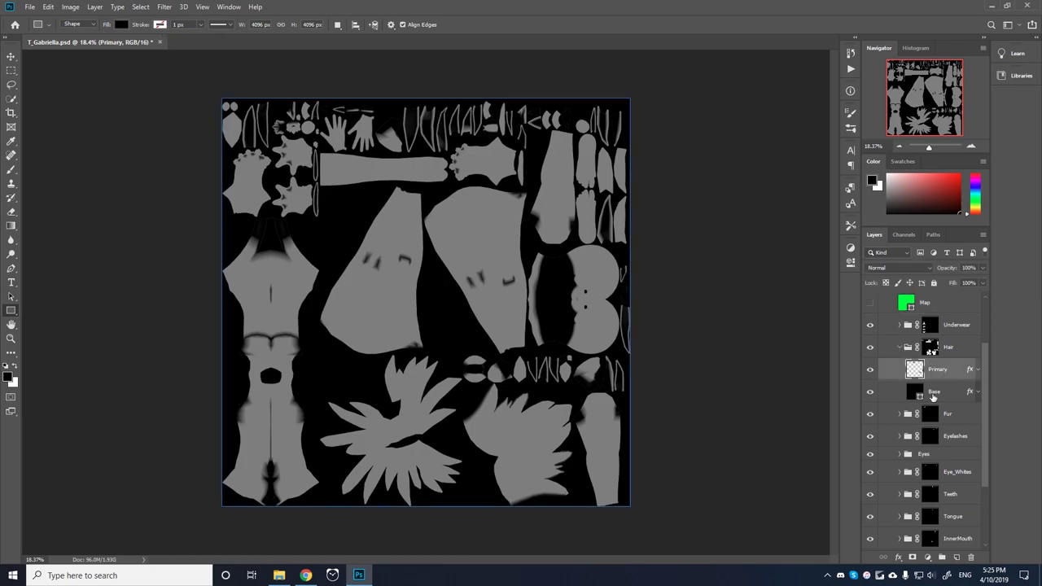
pyautogui.click(933, 391)
pyautogui.keyDown('alt'); pyautogui.click(932, 348); pyautogui.keyUp('alt')
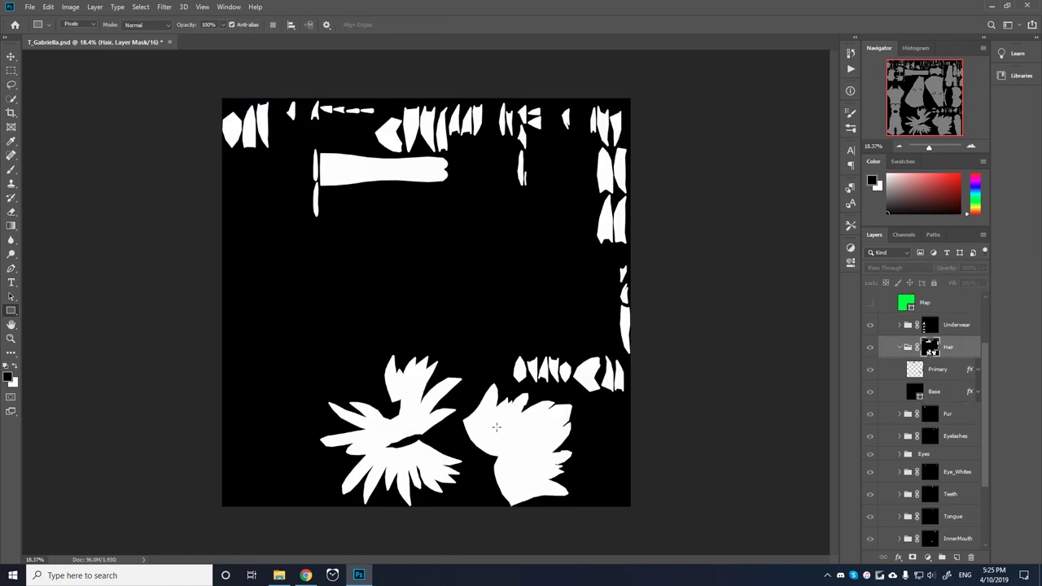
pyautogui.click(942, 346)
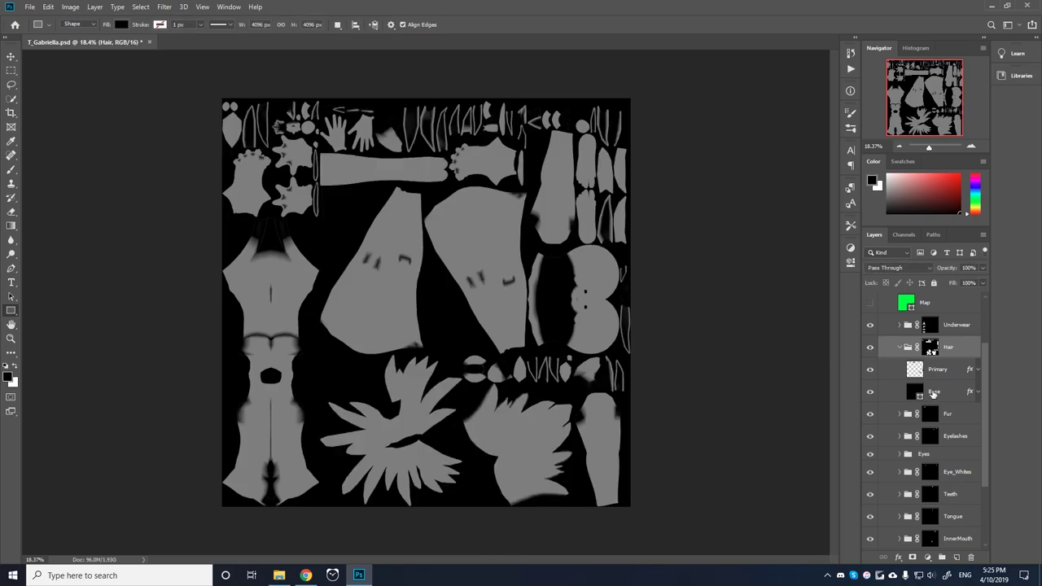
pyautogui.click(877, 393)
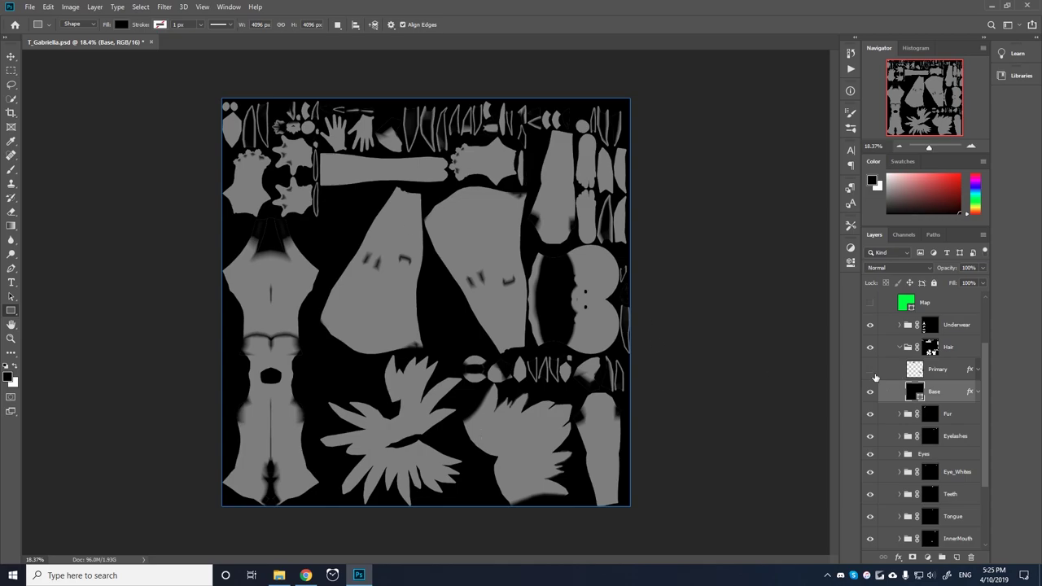
pyautogui.click(870, 368)
pyautogui.click(870, 368)
pyautogui.click(899, 347)
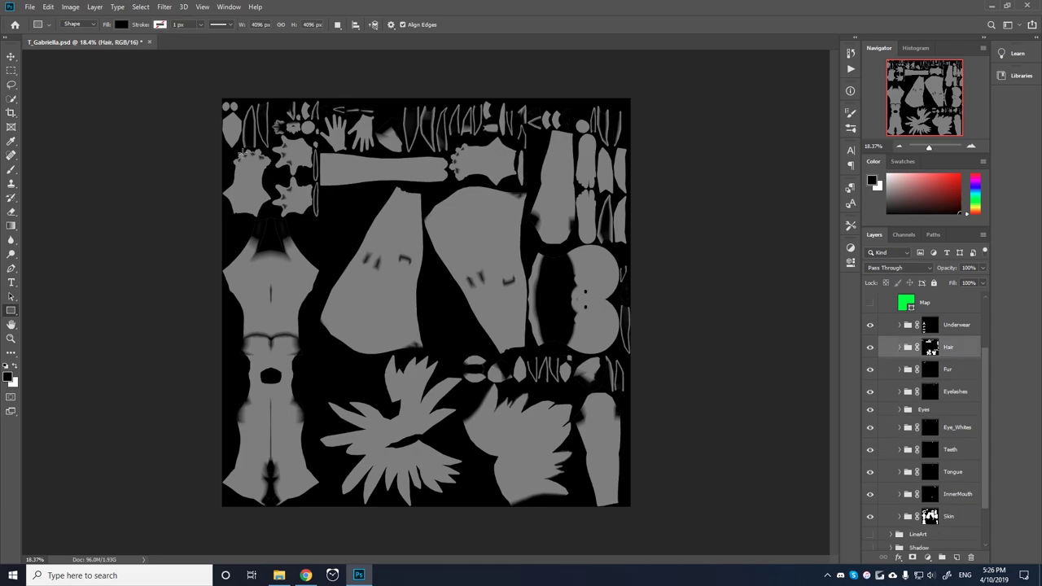
pyautogui.click(869, 348)
pyautogui.click(869, 348)
pyautogui.scroll(1, 932, 504)
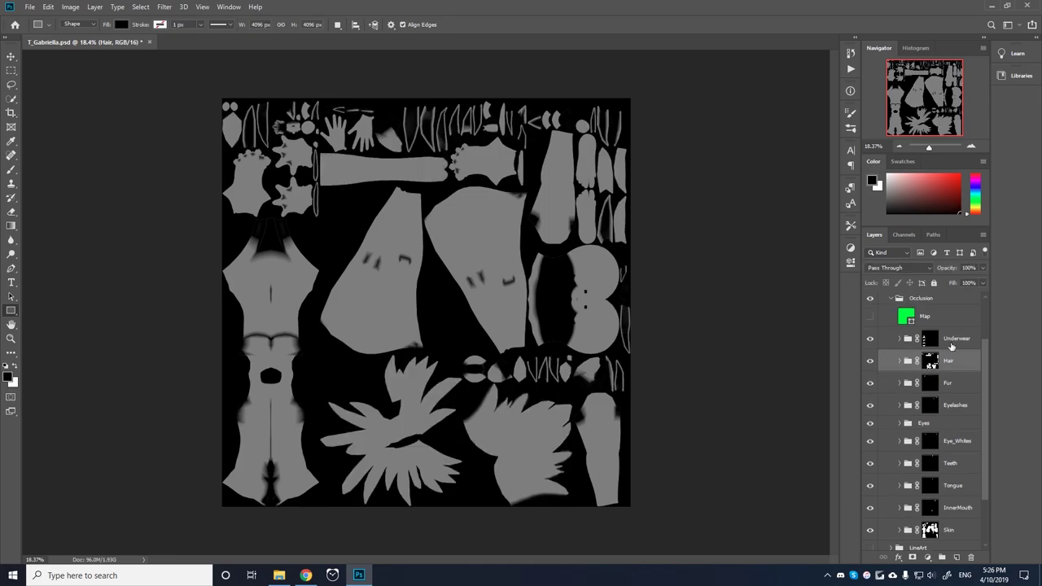
# Hide the Skin-to-Fur body layers and add a new layer filled with 808080 grey.
pyautogui.hotkey('alt', ']')
pyautogui.moveTo(869, 530); pyautogui.dragTo(869, 338)
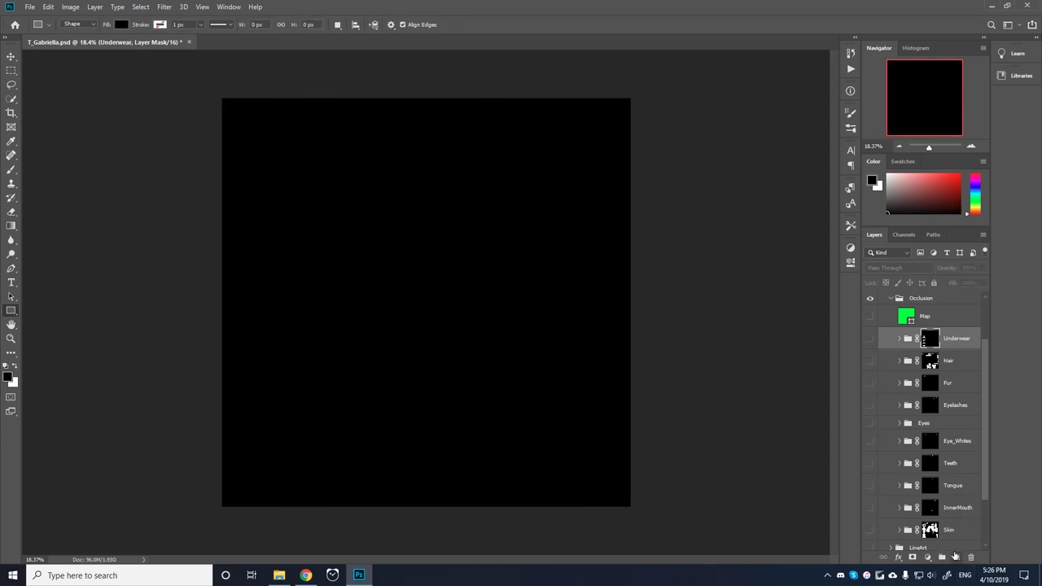
pyautogui.click(956, 556)
pyautogui.click(873, 182)
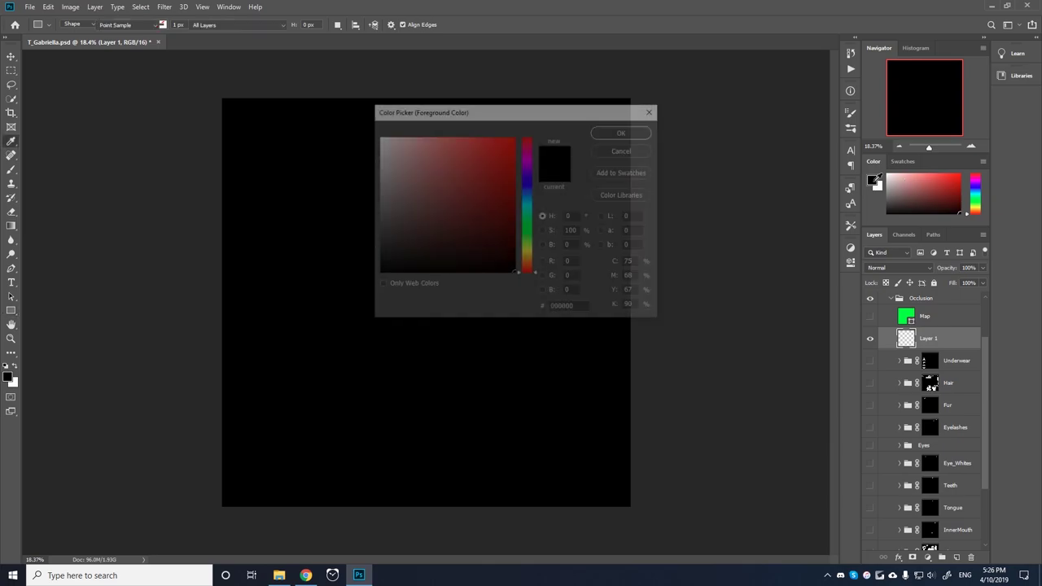
pyautogui.click(581, 307)
pyautogui.write('808080')
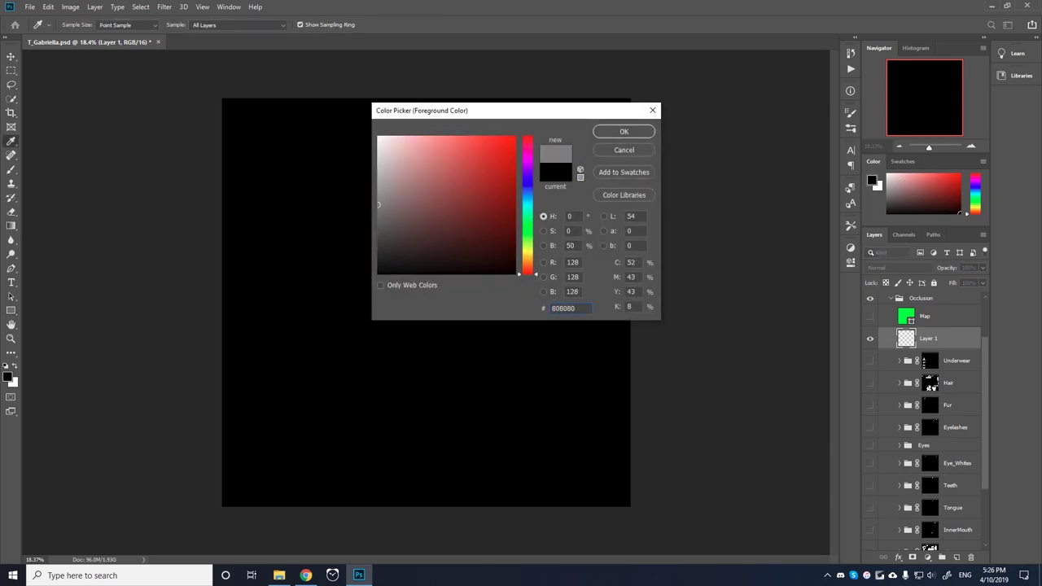
pyautogui.press('Return')
pyautogui.press('u')
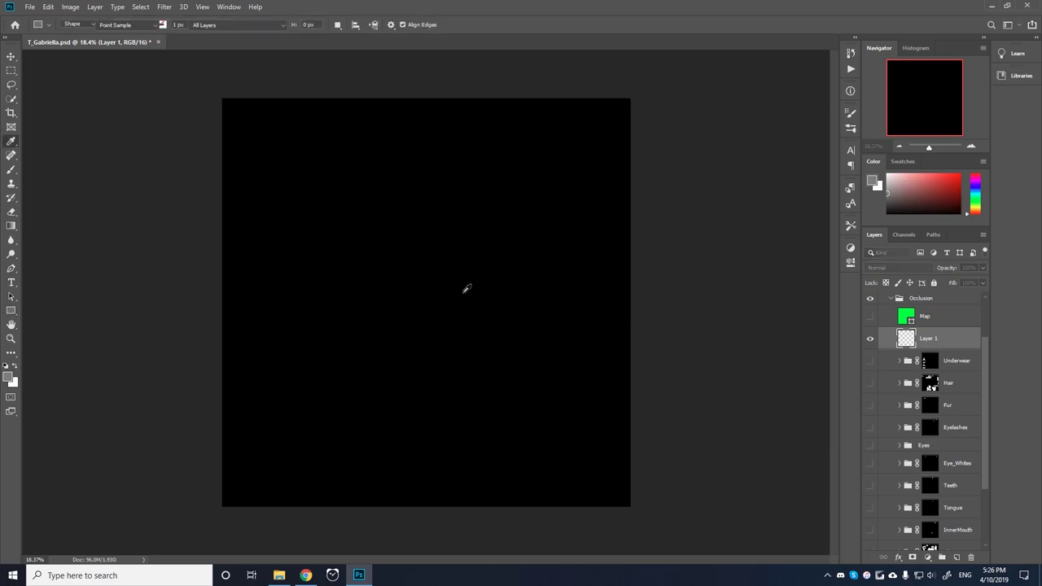
pyautogui.press('b')
# Paint black brush scribbles over the right, middle and left UV shapes.
pyautogui.hotkey('alt', 'BackSpace')
pyautogui.press('d')
pyautogui.moveTo(456, 285); pyautogui.dragTo(521, 243)
pyautogui.moveTo(481, 285); pyautogui.dragTo(562, 260)
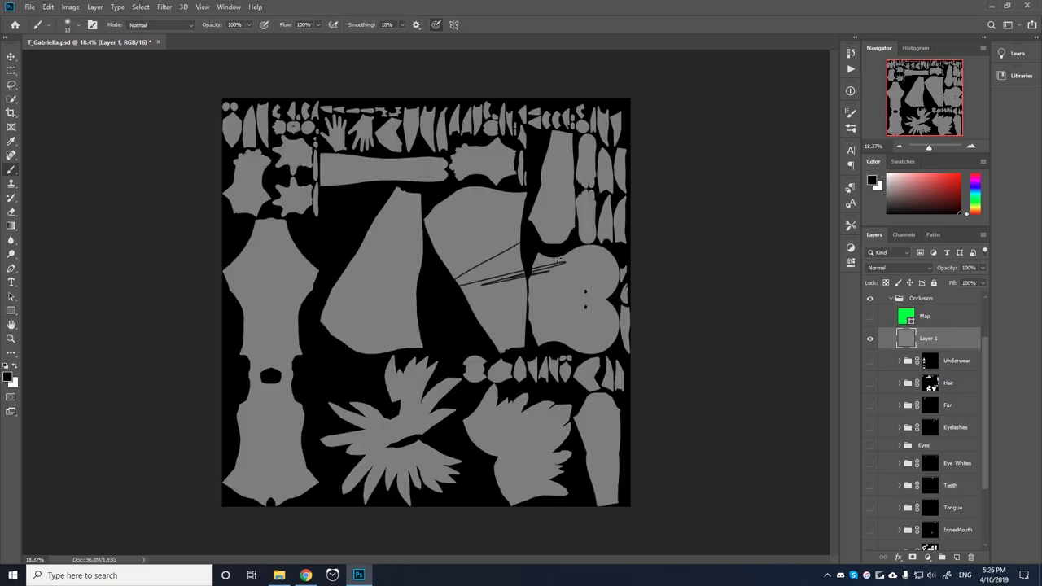
pyautogui.moveTo(487, 257); pyautogui.dragTo(543, 262)
pyautogui.moveTo(322, 321)
pyautogui.mouseDown()
pyautogui.moveTo(378, 272)
pyautogui.moveTo(386, 310)
pyautogui.mouseUp()
pyautogui.moveTo(295, 250)
pyautogui.mouseDown()
pyautogui.moveTo(243, 418)
pyautogui.moveTo(280, 436)
pyautogui.moveTo(293, 383)
pyautogui.moveTo(275, 352)
pyautogui.mouseUp()
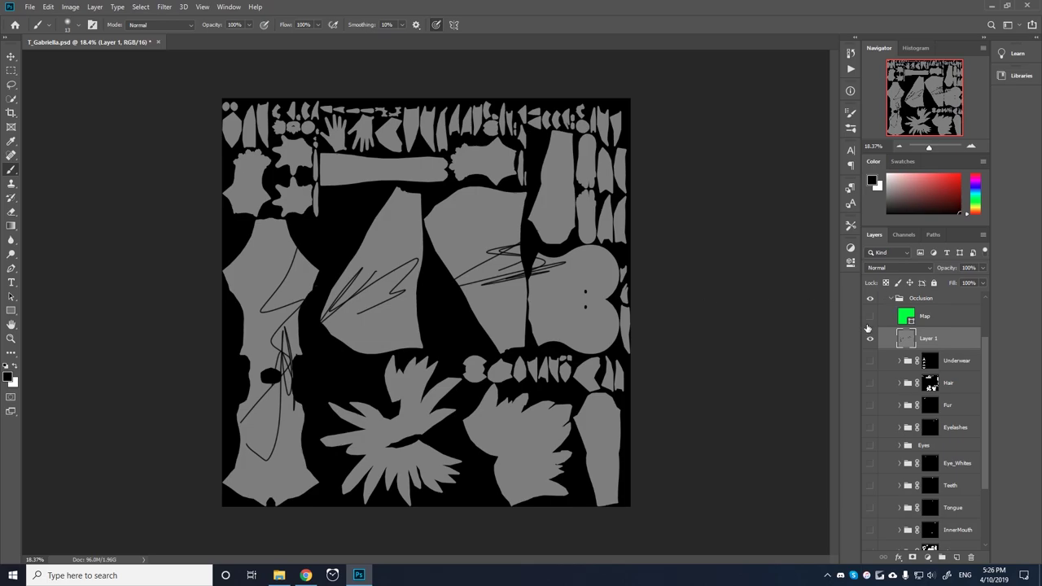
# Set Map to Multiply, turn it back on, and show SpecularIntensity and SpecularSize.
pyautogui.click(884, 317)
pyautogui.hotkey('shift', 'alt', 'm')
pyautogui.click(869, 317)
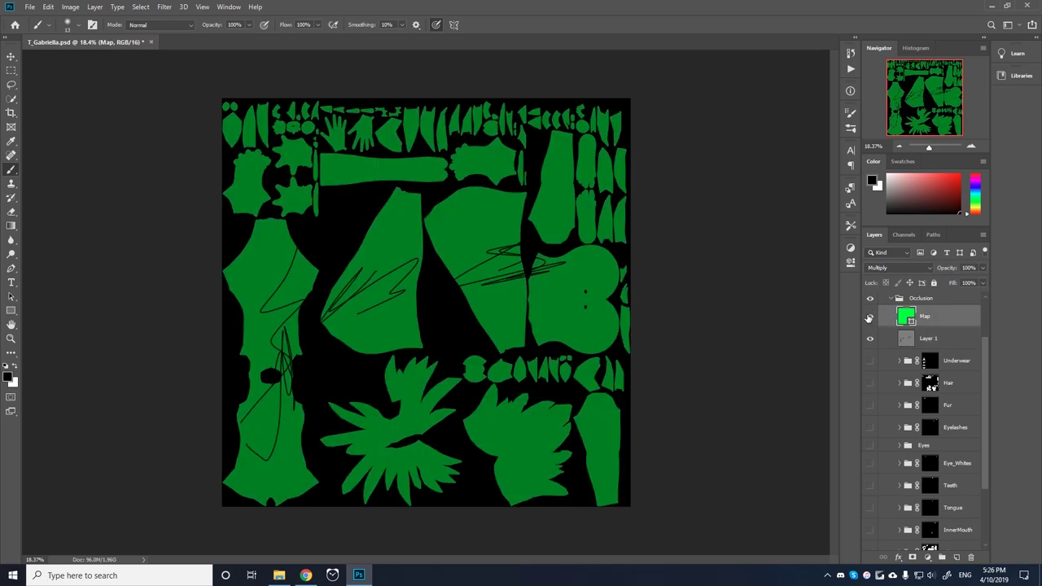
pyautogui.scroll(3, 889, 353)
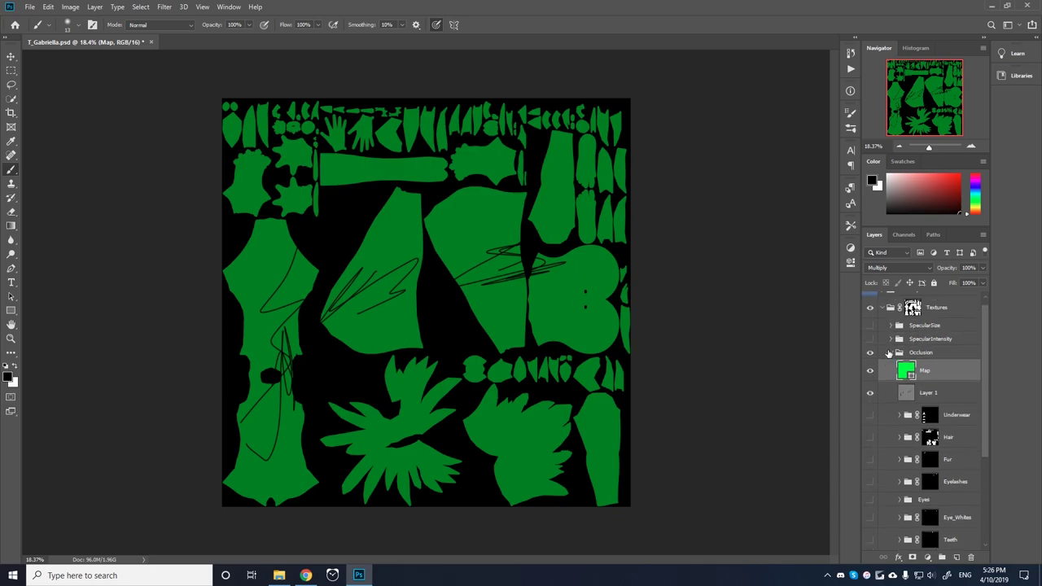
pyautogui.moveTo(871, 339); pyautogui.dragTo(870, 324)
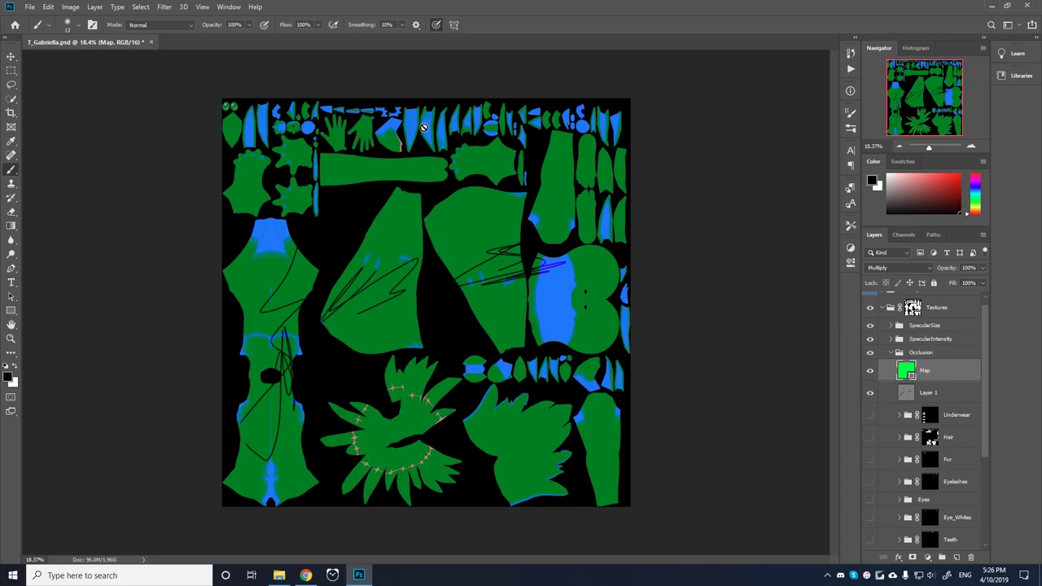
pyautogui.click(913, 355)
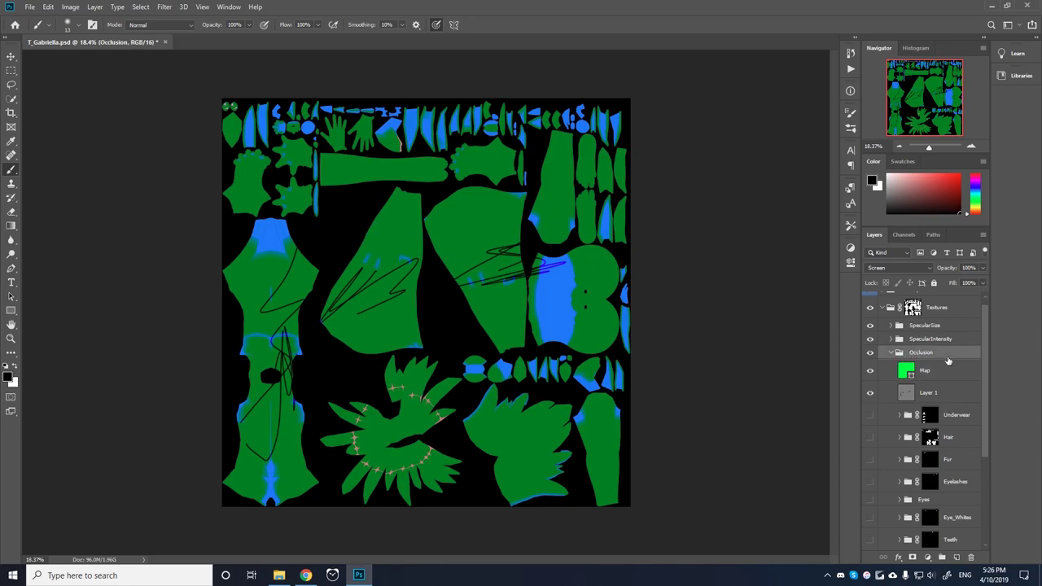
pyautogui.click(885, 271)
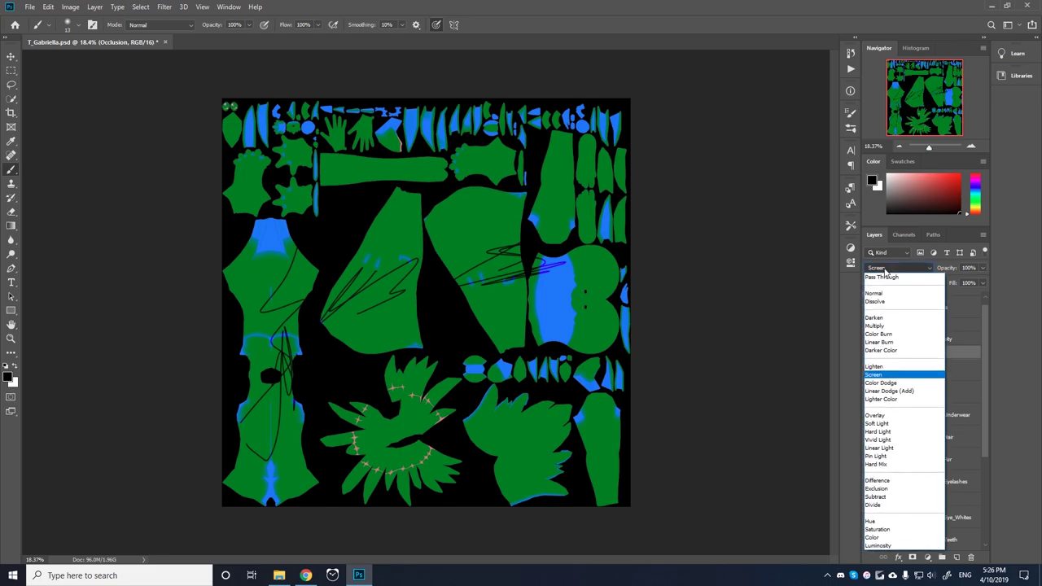
pyautogui.press('Escape')
pyautogui.click(887, 271)
pyautogui.press('Escape')
pyautogui.click(925, 336)
pyautogui.click(891, 268)
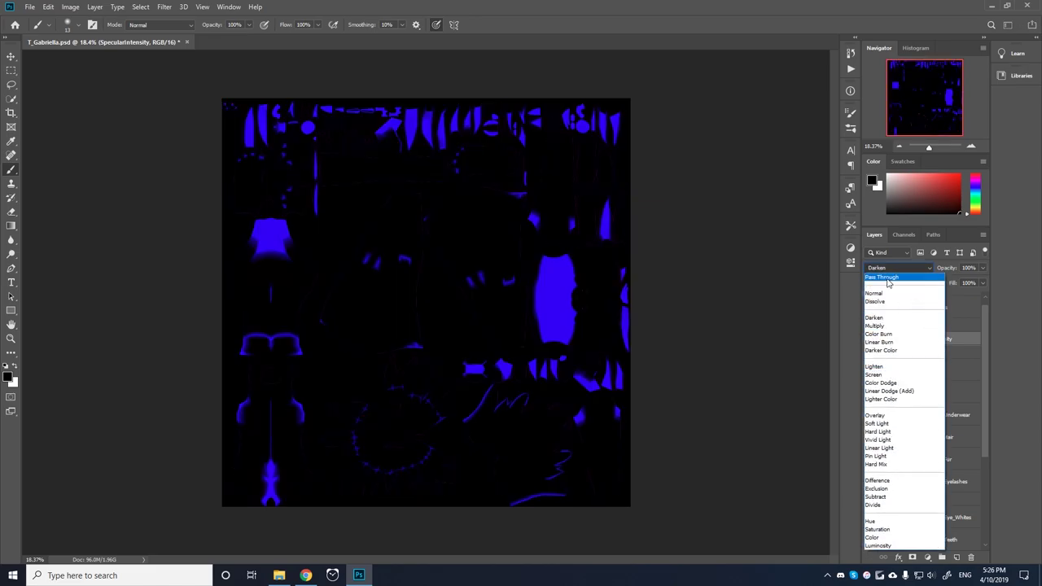
pyautogui.press('Escape')
pyautogui.click(924, 325)
pyautogui.click(887, 268)
pyautogui.press('Escape')
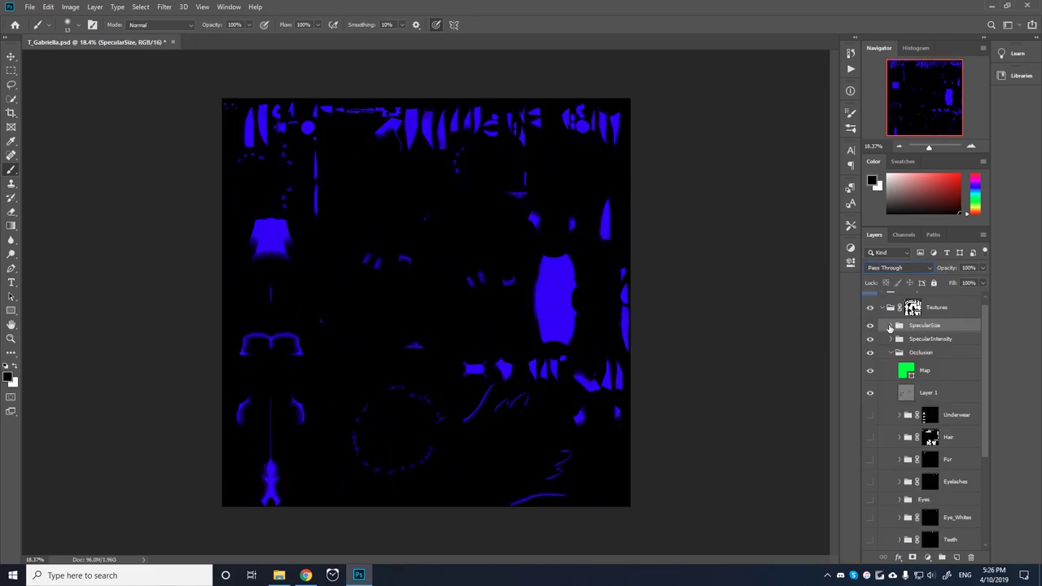
pyautogui.click(869, 326)
pyautogui.click(870, 340)
pyautogui.click(869, 340)
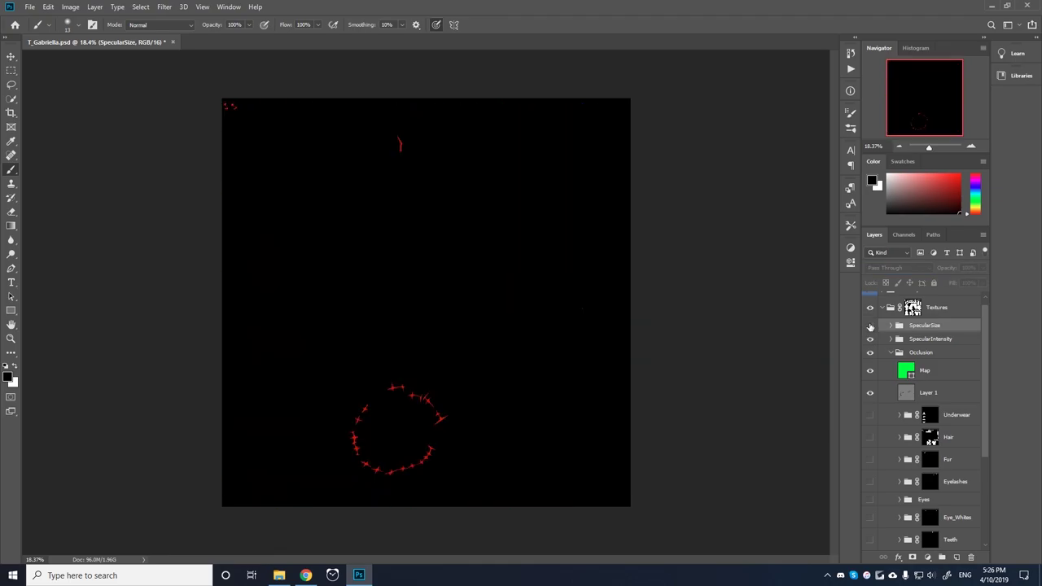
pyautogui.click(870, 325)
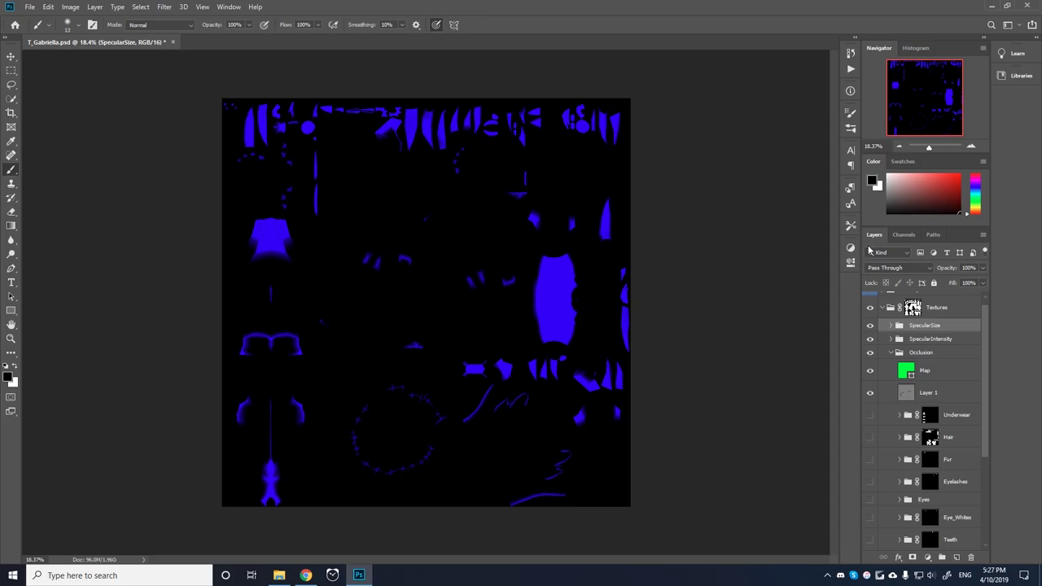
pyautogui.click(890, 269)
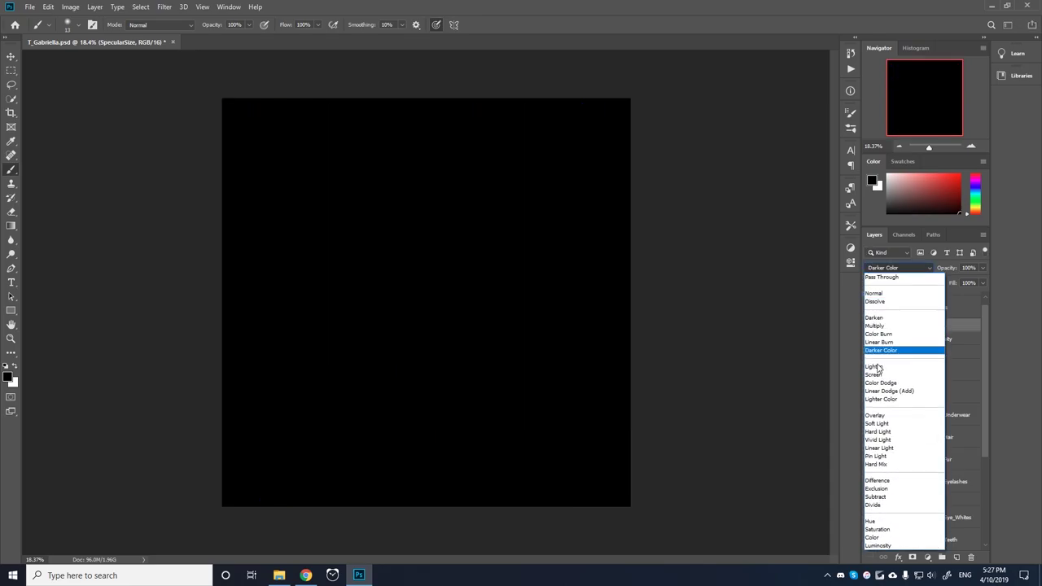
pyautogui.click(875, 376)
pyautogui.click(904, 340)
pyautogui.click(887, 268)
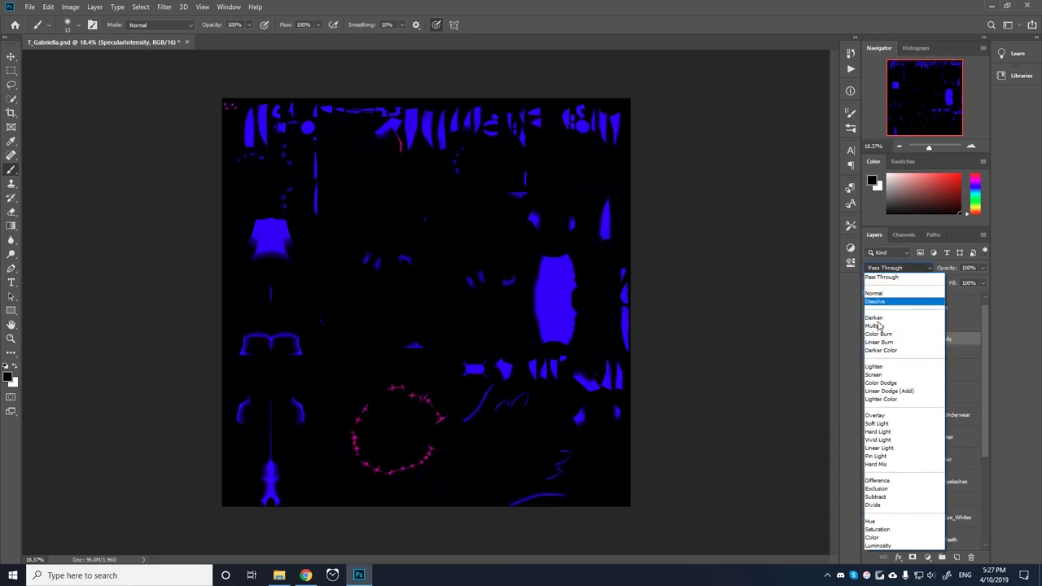
pyautogui.click(873, 374)
pyautogui.click(921, 352)
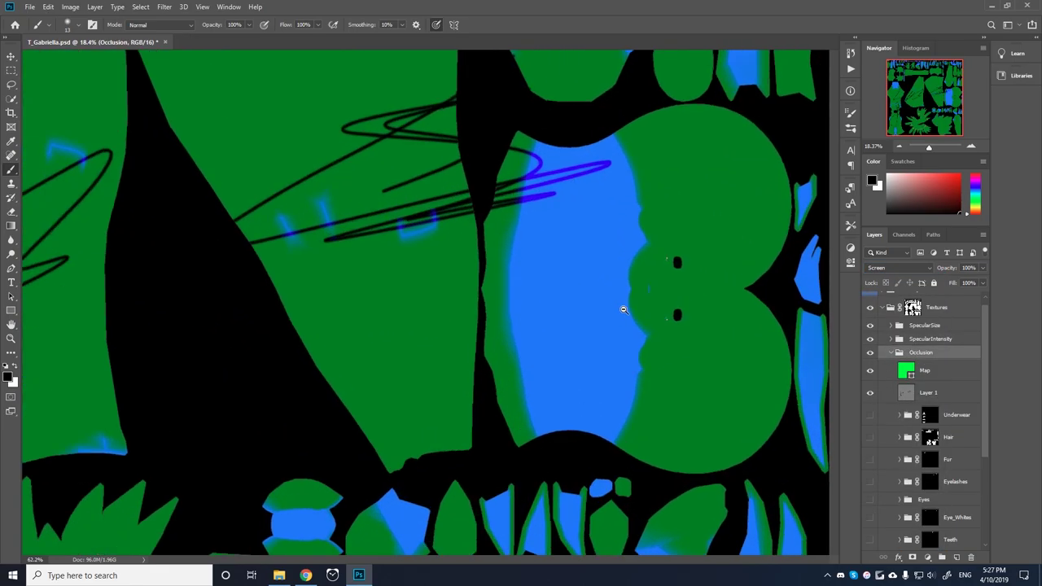
# Inspect the Red, Blue and Green channels individually, then return to the RGB composite.
pyautogui.scroll(5, 623, 307)
pyautogui.scroll(4, 649, 349)
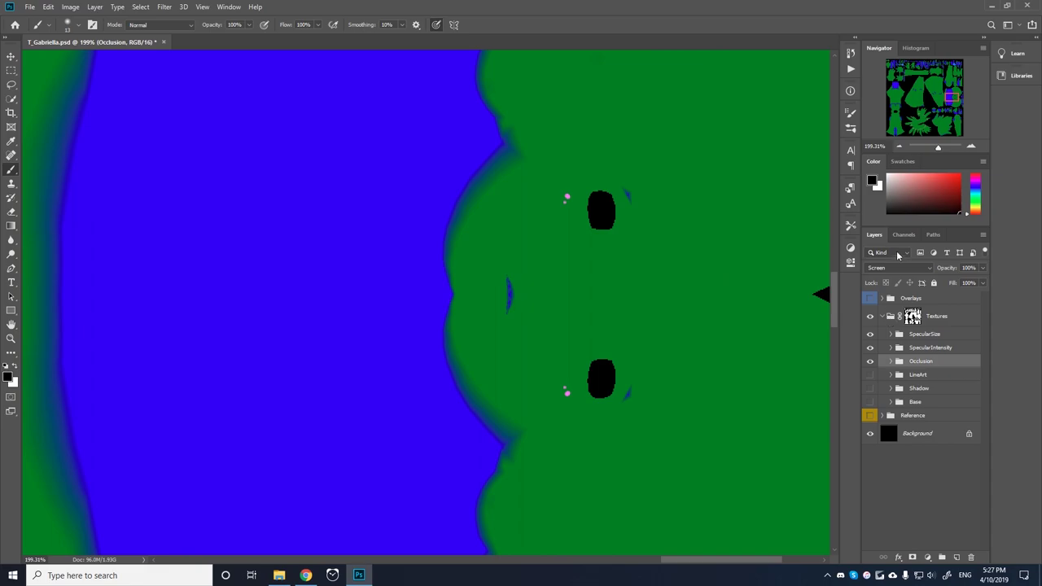
pyautogui.click(900, 235)
pyautogui.click(931, 279)
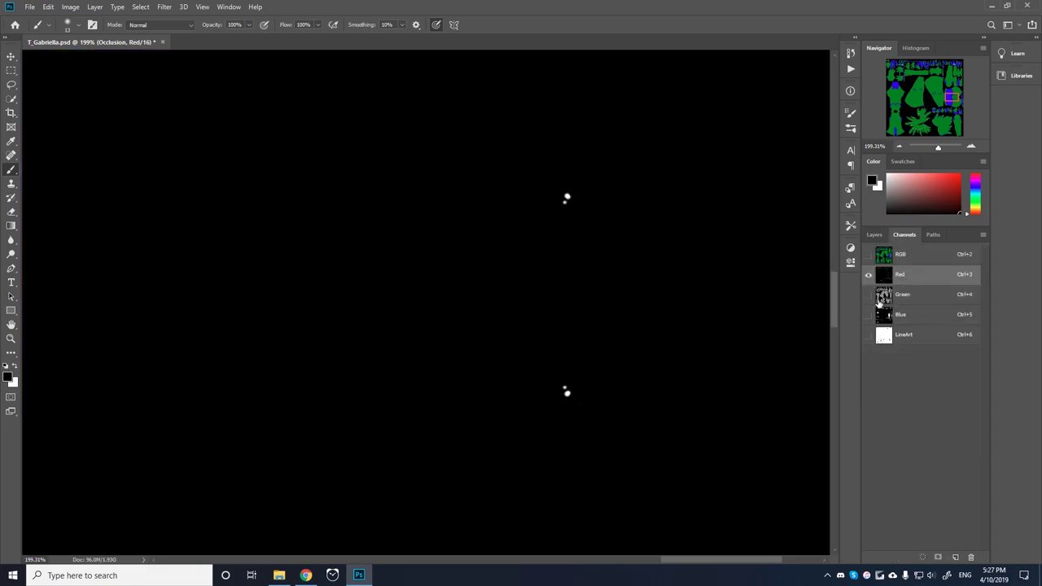
pyautogui.click(897, 318)
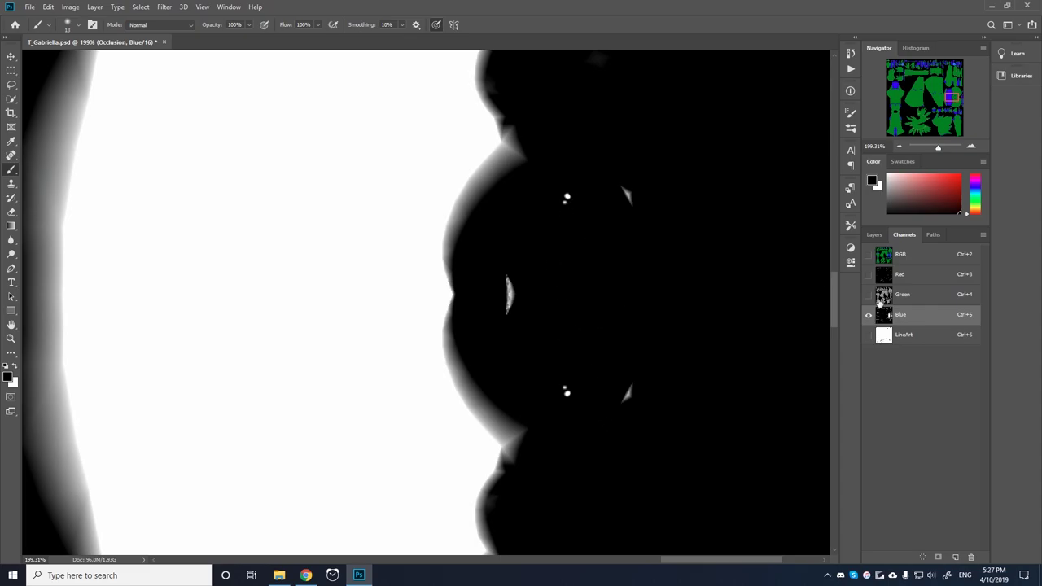
pyautogui.click(949, 298)
pyautogui.click(934, 259)
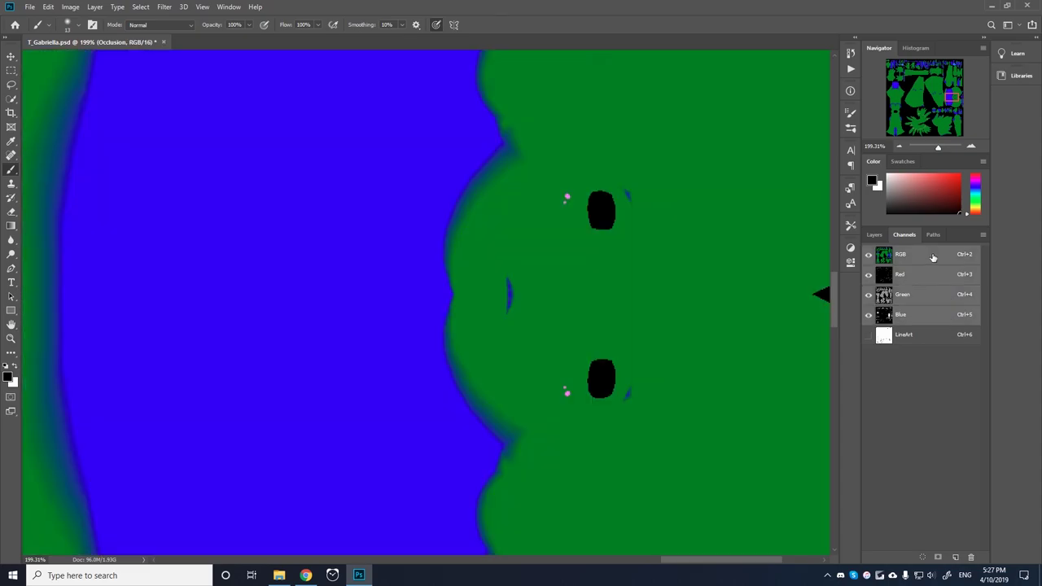
# Zoom in and pan to bring the dark eye shapes into view.
pyautogui.scroll(2, 305, 284)
pyautogui.scroll(3, 236, 270)
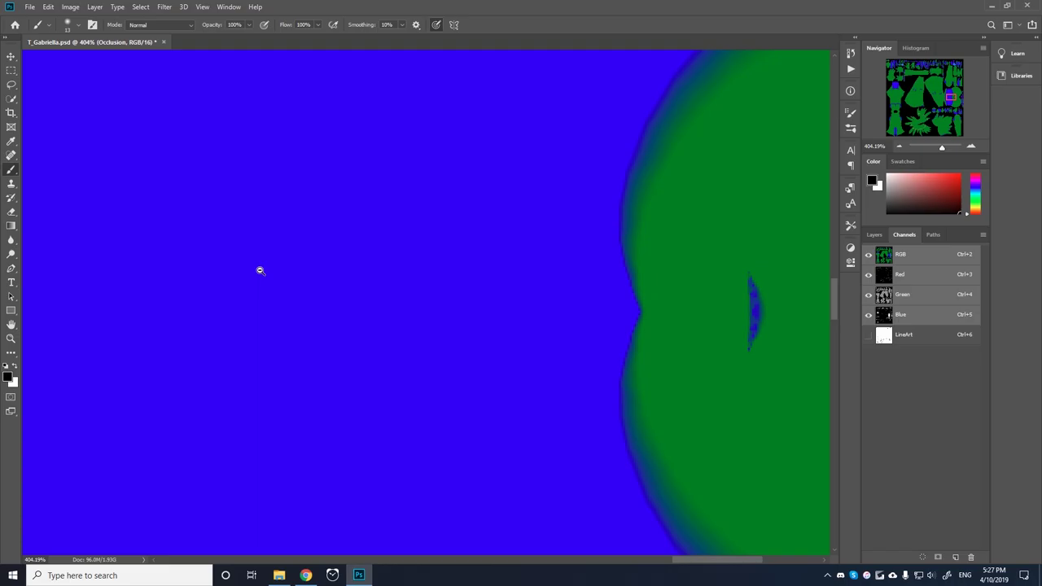
pyautogui.moveTo(530, 298); pyautogui.dragTo(285, 273)
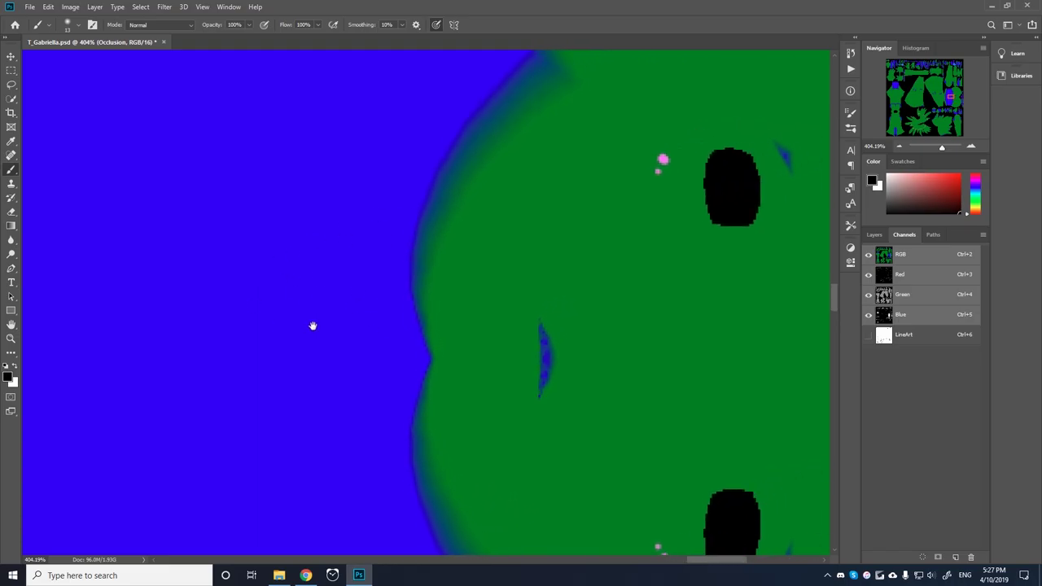
pyautogui.scroll(3, 473, 205)
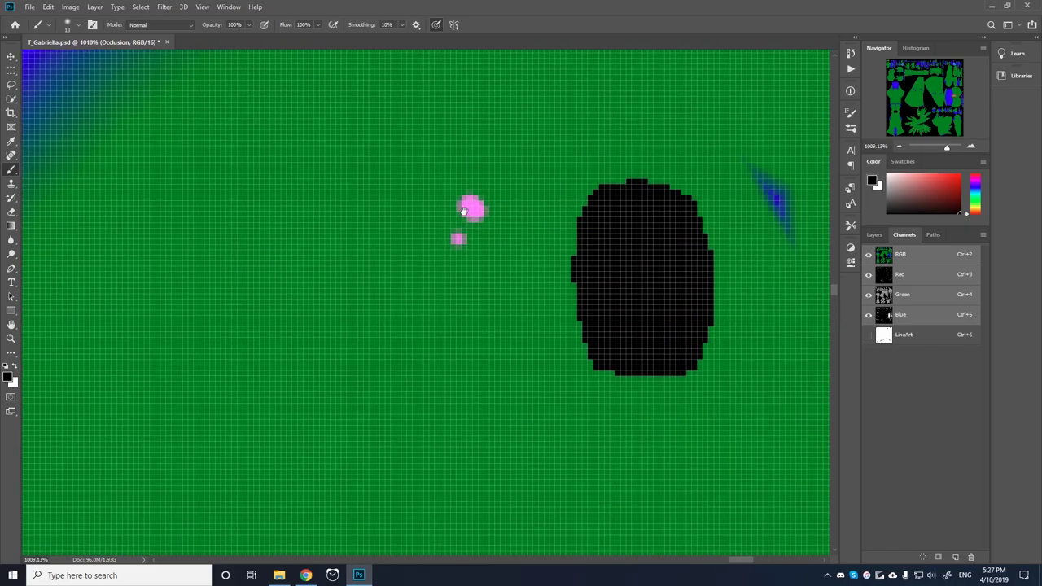
pyautogui.scroll(-2, 504, 277)
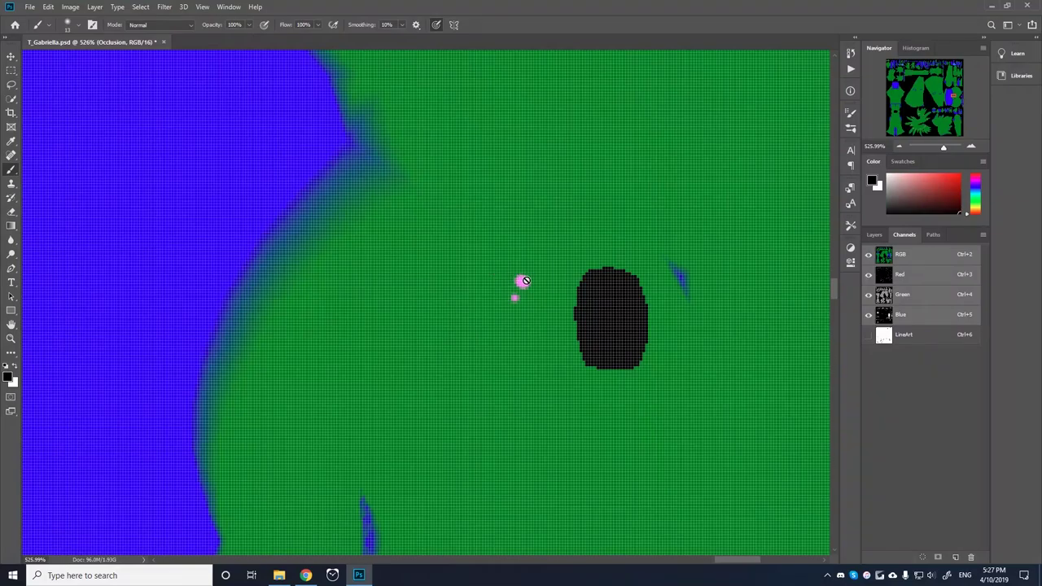
pyautogui.scroll(2, 520, 282)
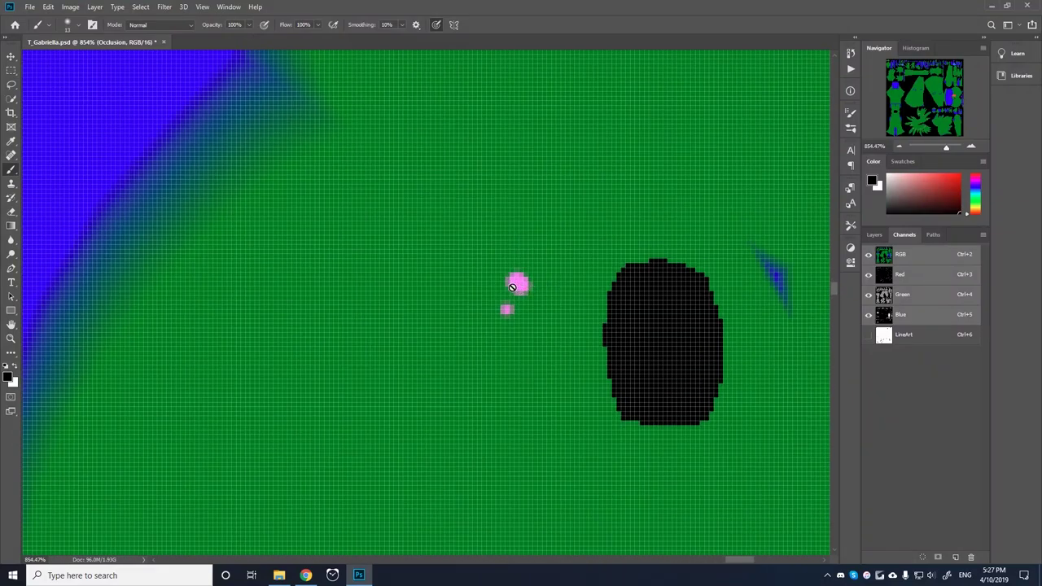
pyautogui.scroll(-7, 541, 303)
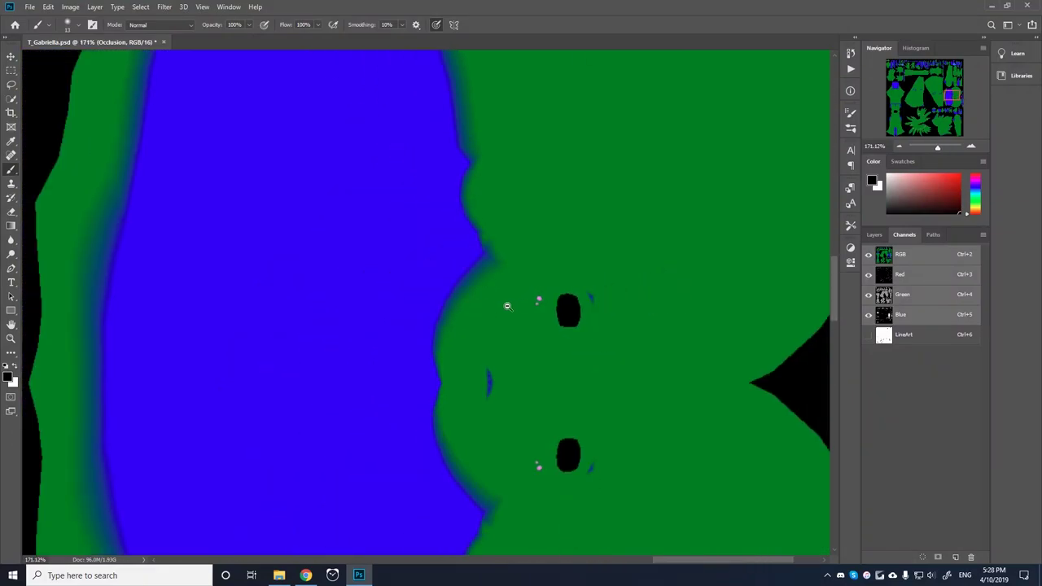
pyautogui.scroll(-5, 507, 306)
pyautogui.click(874, 235)
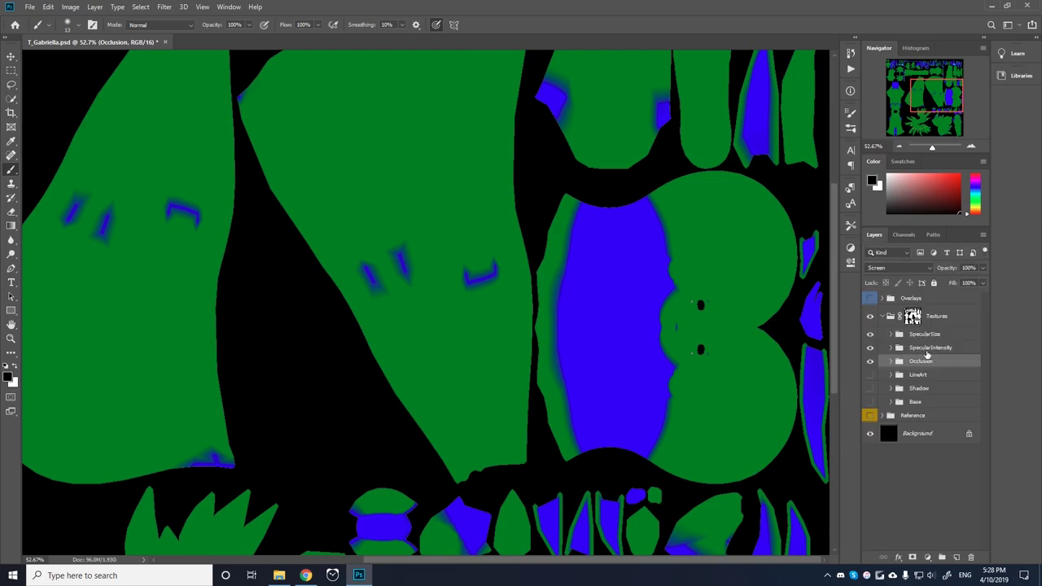
pyautogui.click(869, 334)
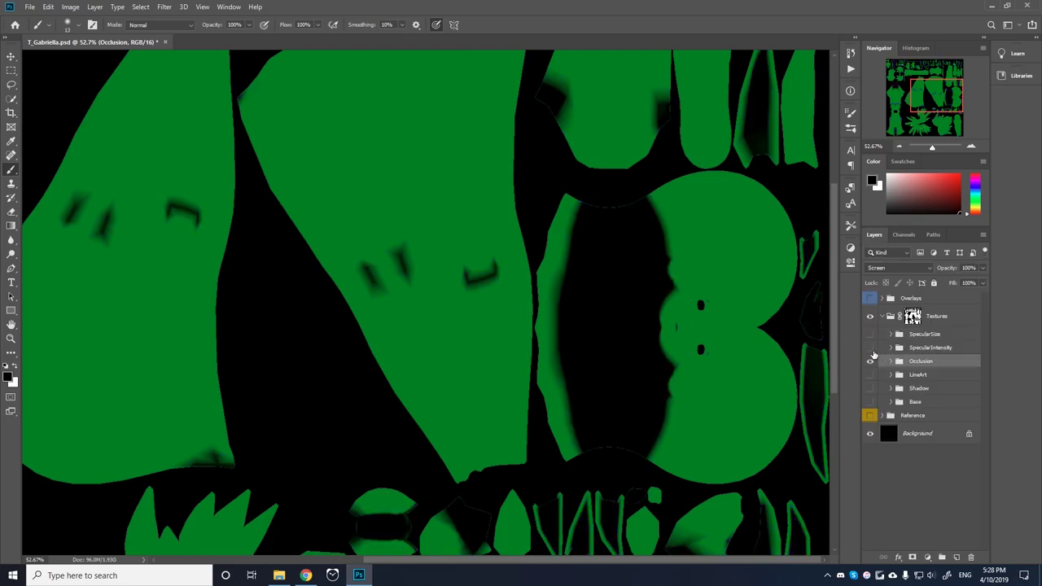
pyautogui.click(871, 360)
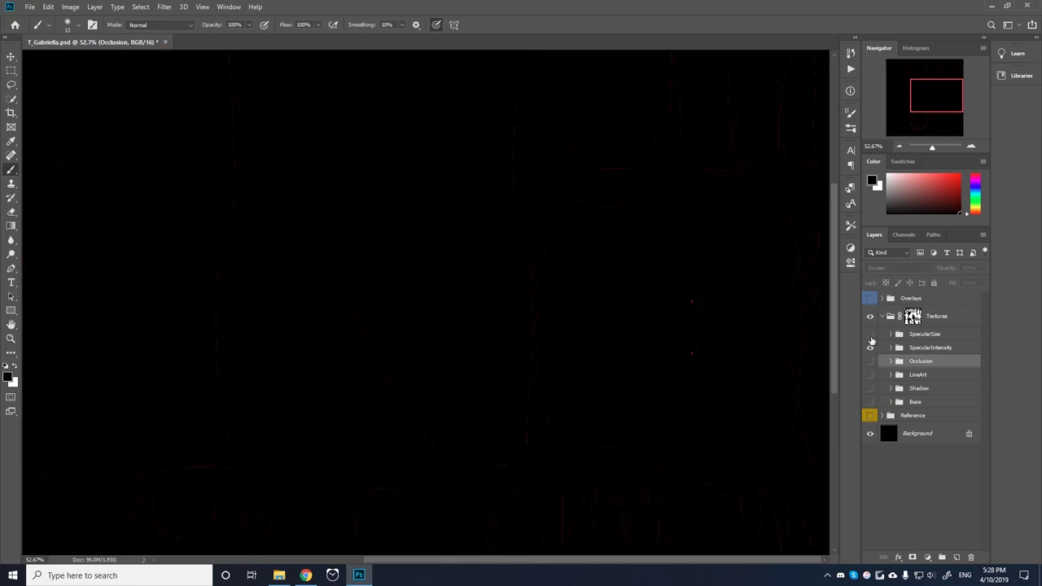
pyautogui.click(869, 334)
pyautogui.click(870, 360)
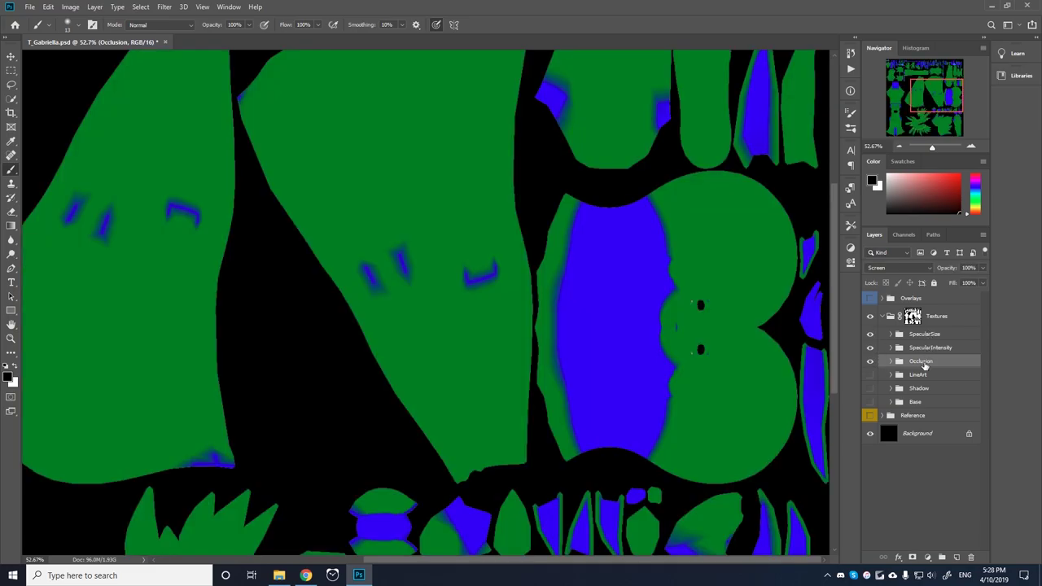
pyautogui.scroll(-5, 516, 310)
pyautogui.scroll(2, 426, 309)
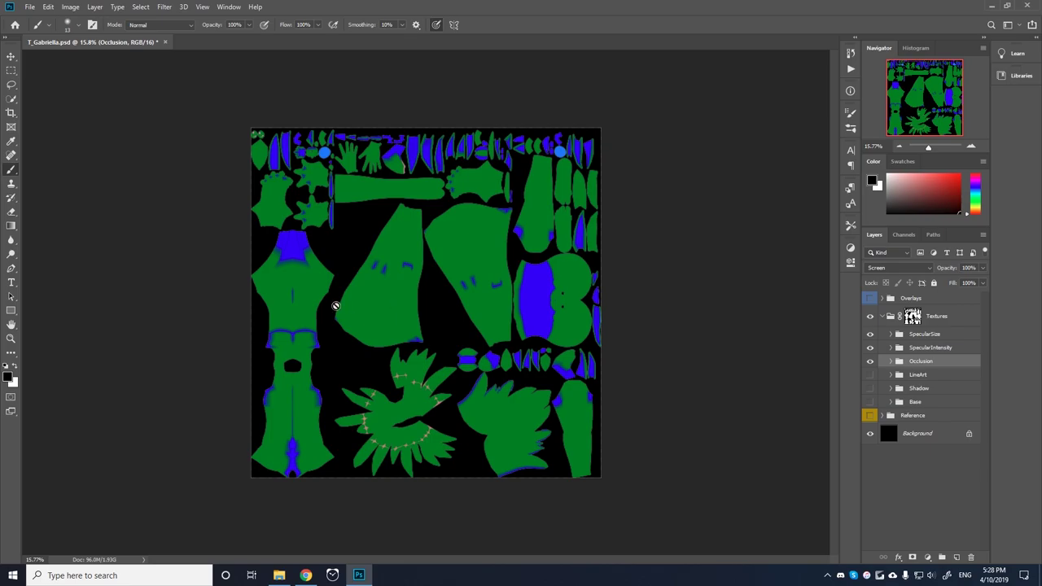
pyautogui.scroll(2, 444, 293)
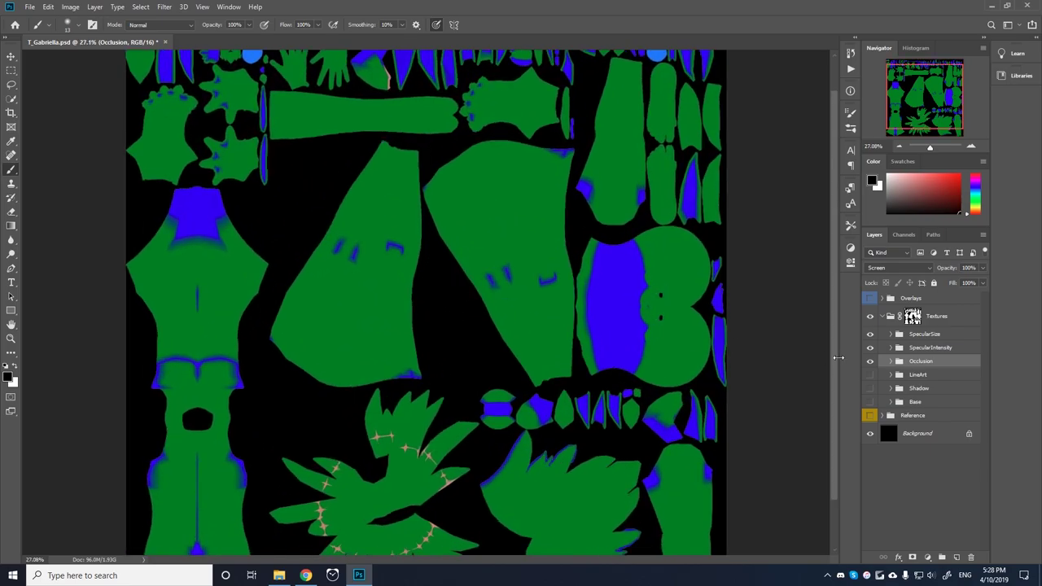
# Hide Occlusion and SpecularSize, expand SpecularIntensity and toggle its red Map overlay off and on.
pyautogui.click(870, 361)
pyautogui.click(892, 348)
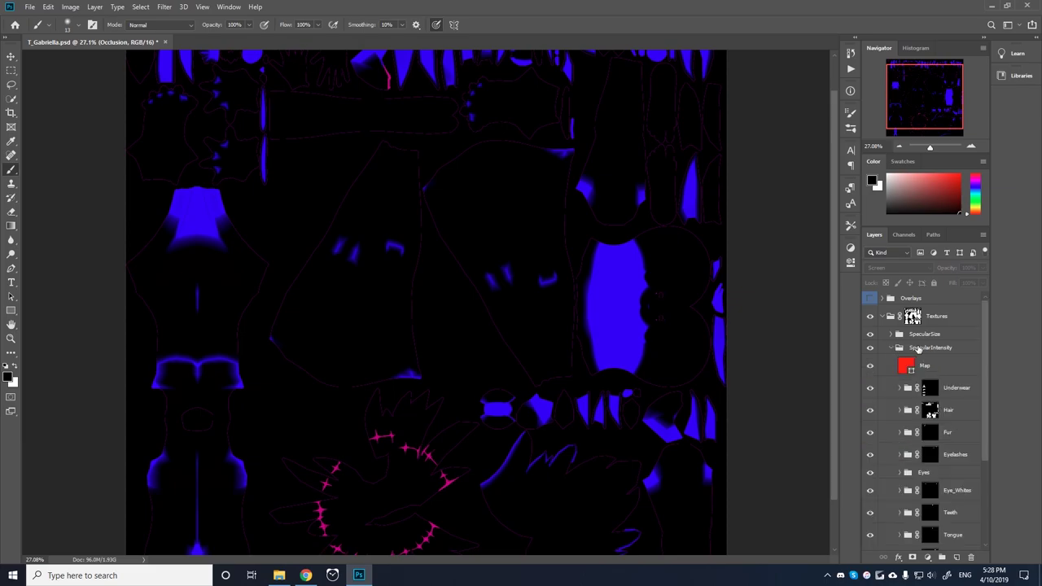
pyautogui.click(919, 351)
pyautogui.click(869, 334)
pyautogui.scroll(-2, 507, 358)
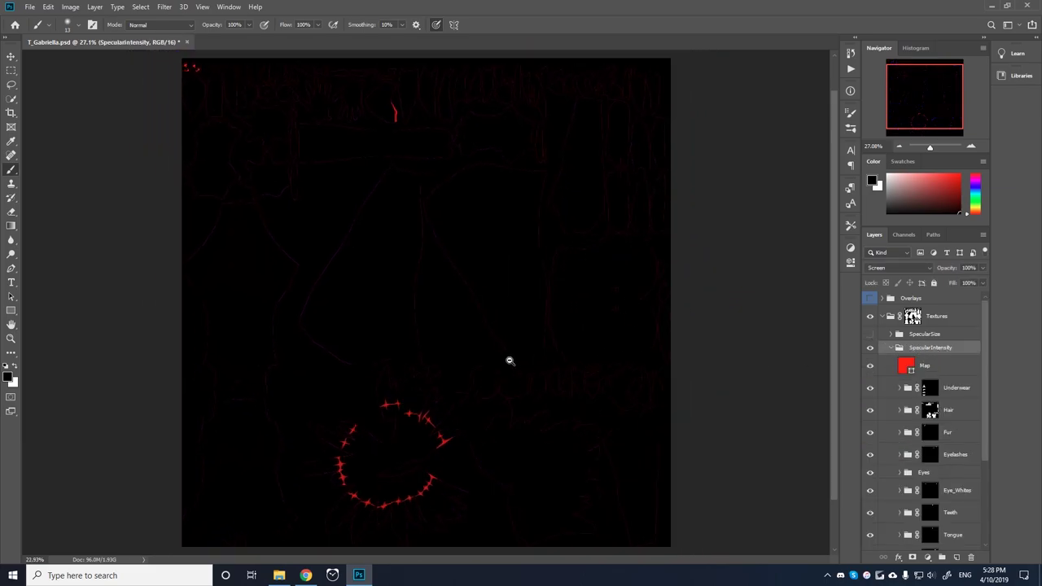
pyautogui.scroll(-3, 936, 489)
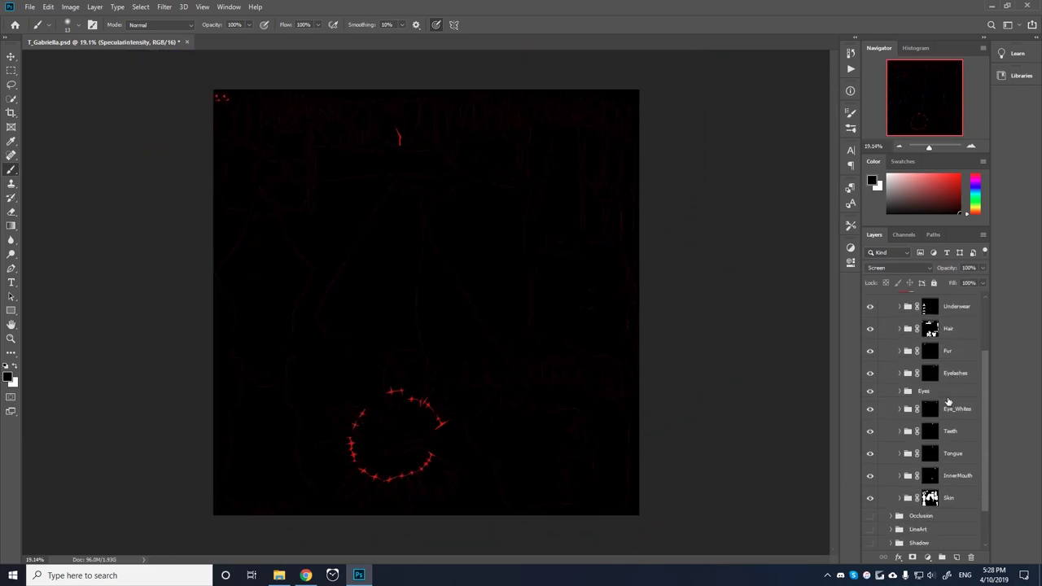
pyautogui.scroll(2, 927, 488)
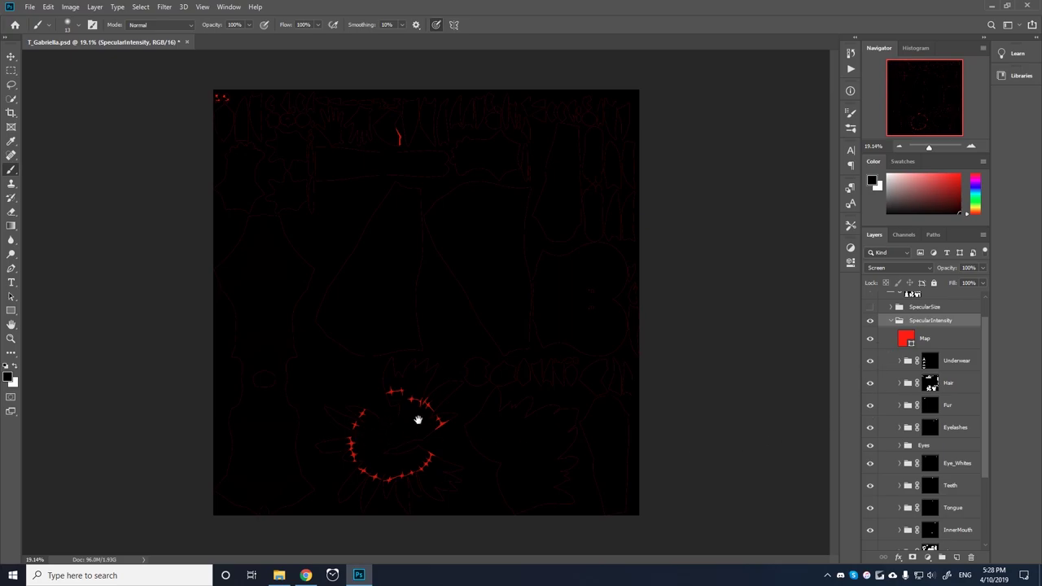
pyautogui.scroll(5, 382, 404)
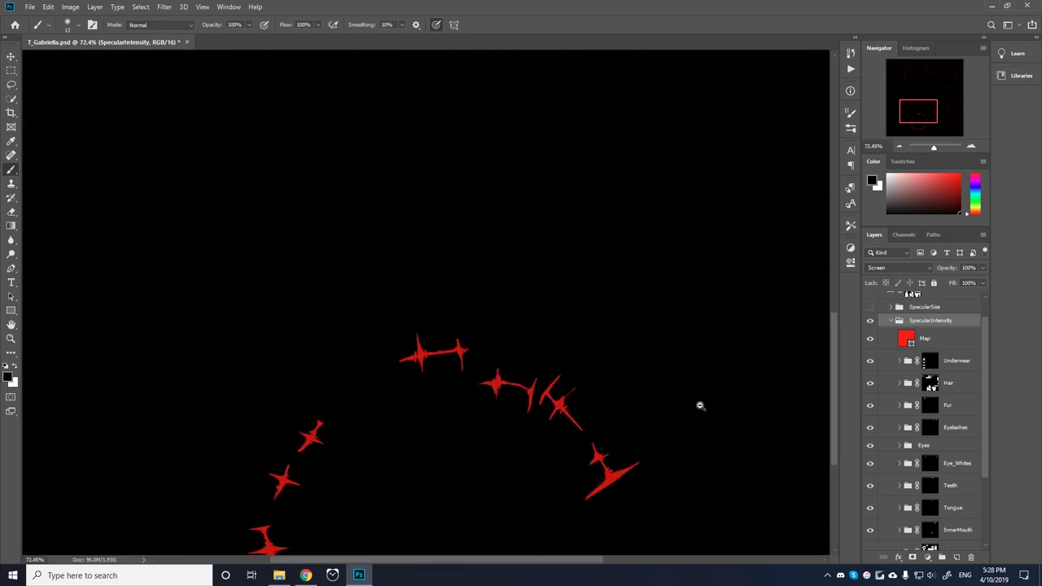
pyautogui.scroll(-5, 700, 405)
pyautogui.click(876, 338)
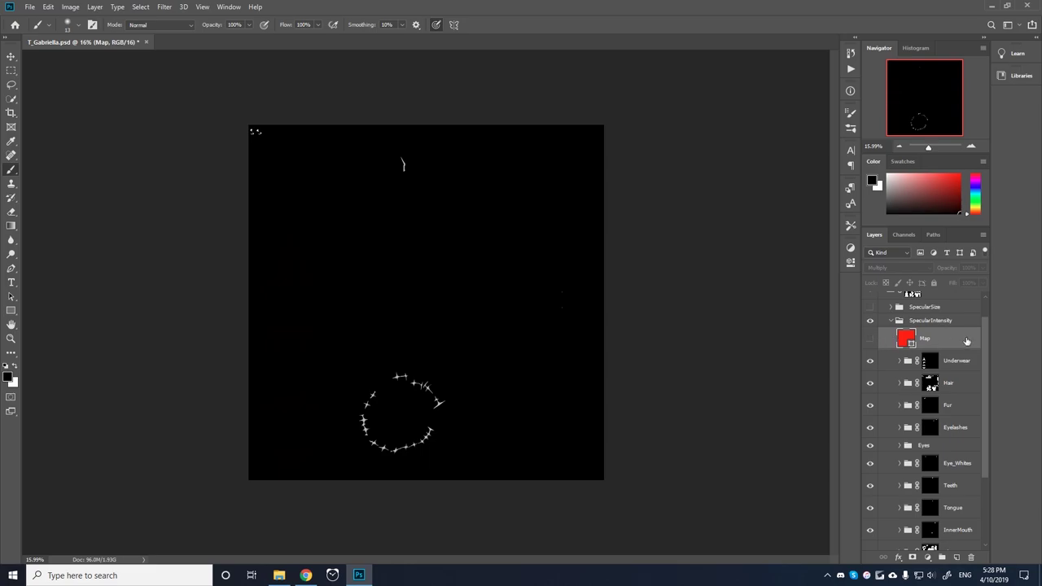
pyautogui.click(871, 338)
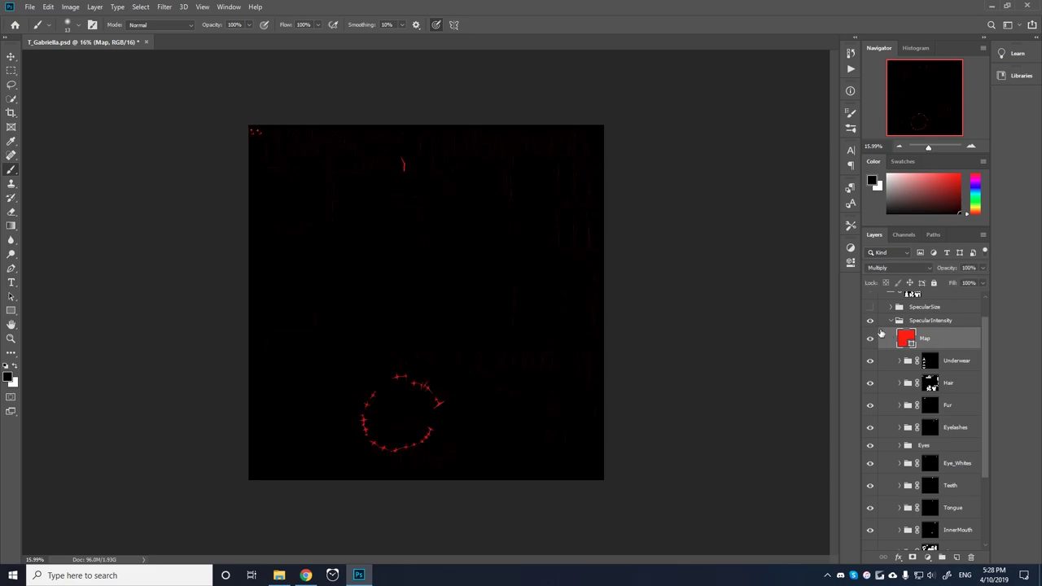
# Isolate SpecularSize and toggle its blue Map overlay, then collapse it and re-show SpecularIntensity.
pyautogui.click(879, 321)
pyautogui.click(890, 320)
pyautogui.click(870, 343)
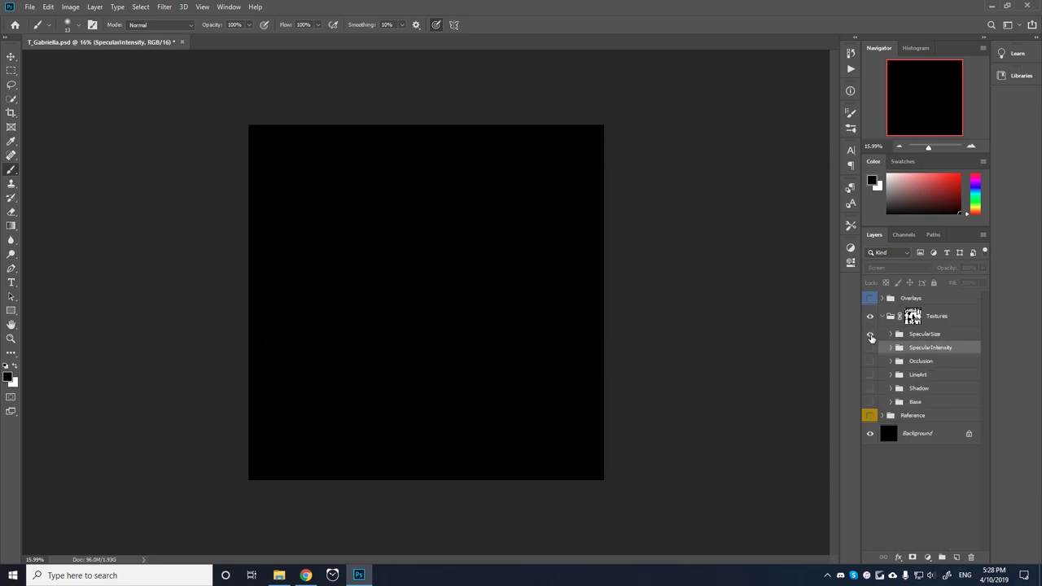
pyautogui.click(870, 335)
pyautogui.click(898, 334)
pyautogui.click(937, 351)
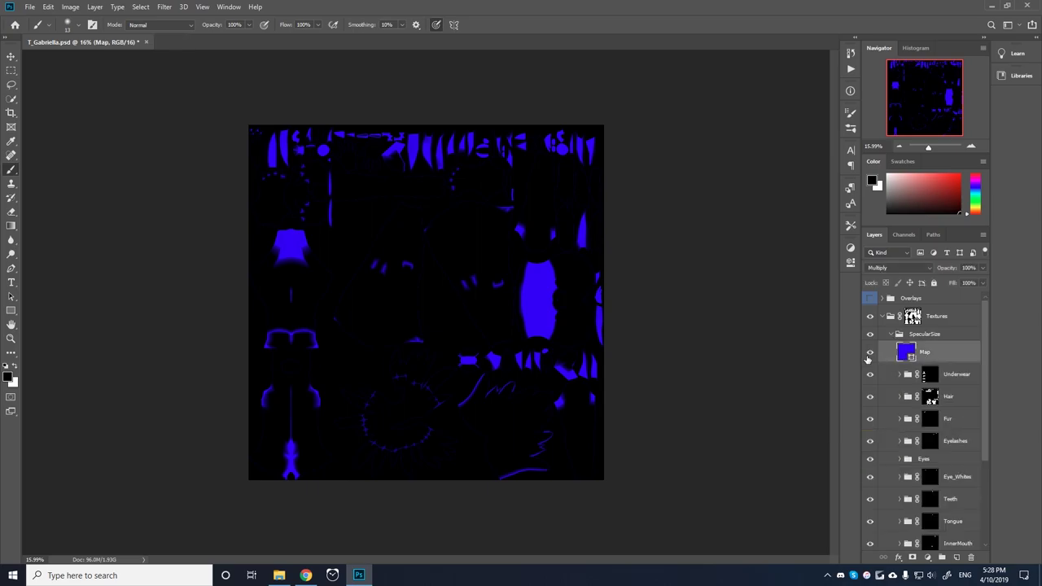
pyautogui.click(870, 352)
pyautogui.click(870, 352)
pyautogui.click(899, 334)
pyautogui.click(890, 334)
pyautogui.click(870, 347)
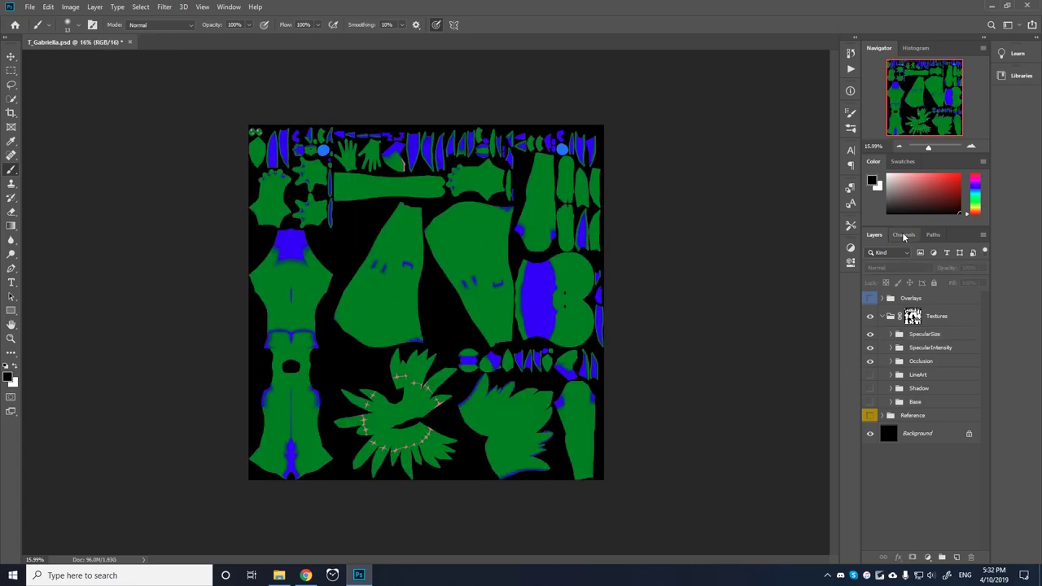
# Select the LineArt channel, delete it and confirm the deletion with Yes.
pyautogui.click(903, 236)
pyautogui.click(930, 336)
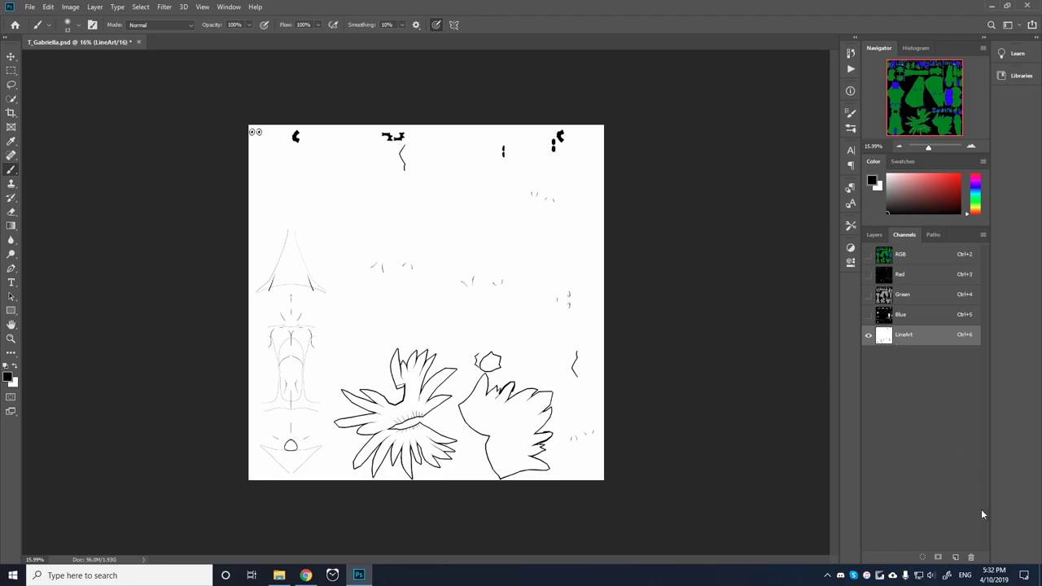
pyautogui.click(970, 557)
pyautogui.click(469, 214)
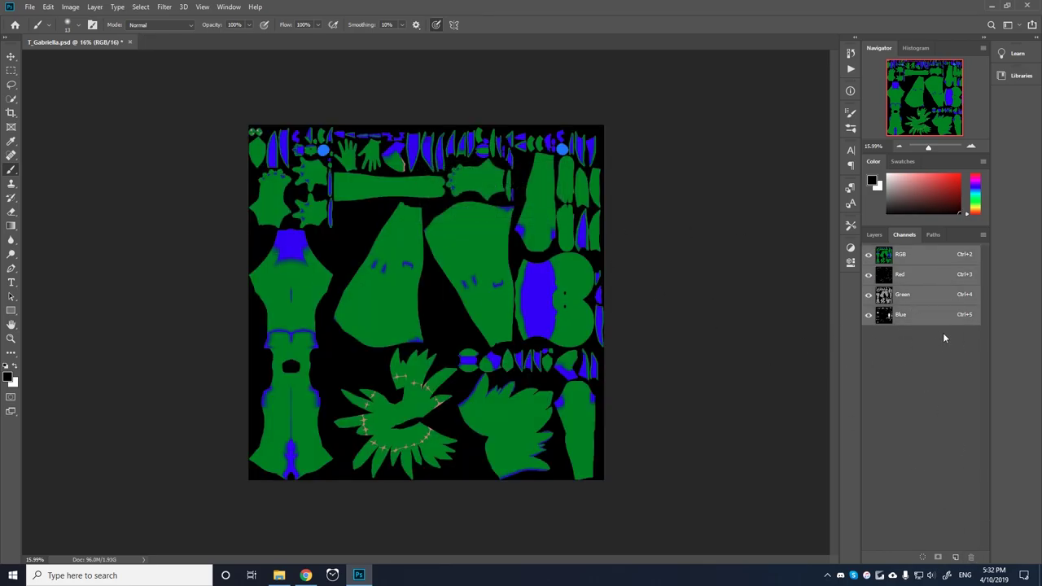
pyautogui.click(873, 234)
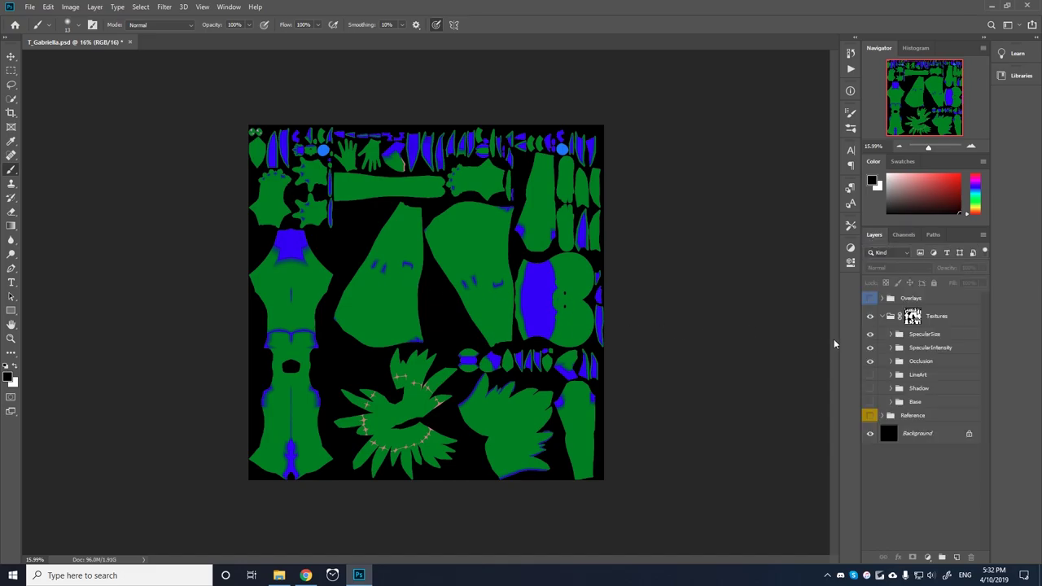
# Hide the Specular and Occlusion groups and invert the Background layer to white with Ctrl+I.
pyautogui.click(869, 334)
pyautogui.click(869, 348)
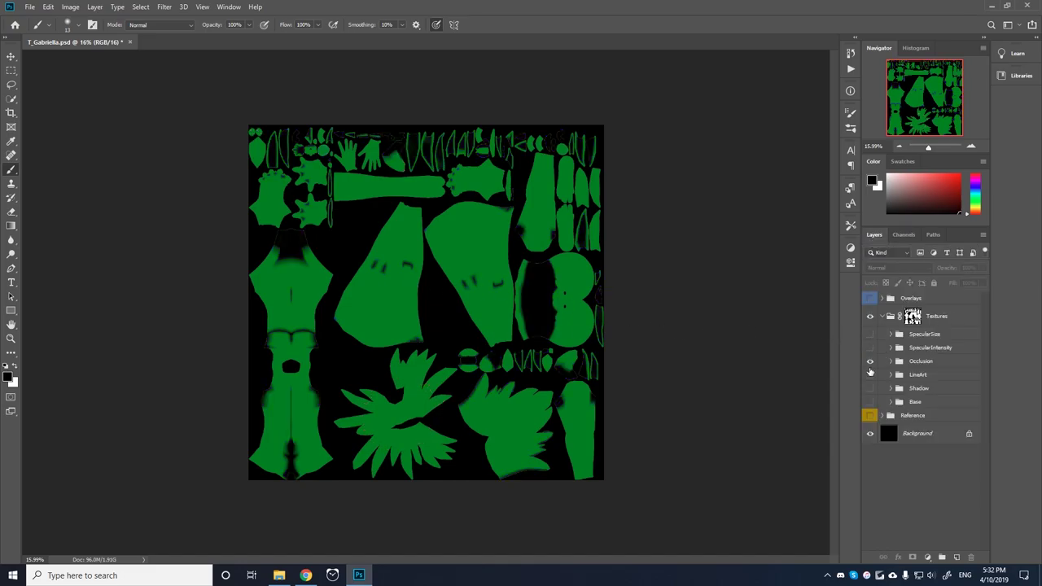
pyautogui.click(871, 361)
pyautogui.click(869, 375)
pyautogui.click(926, 376)
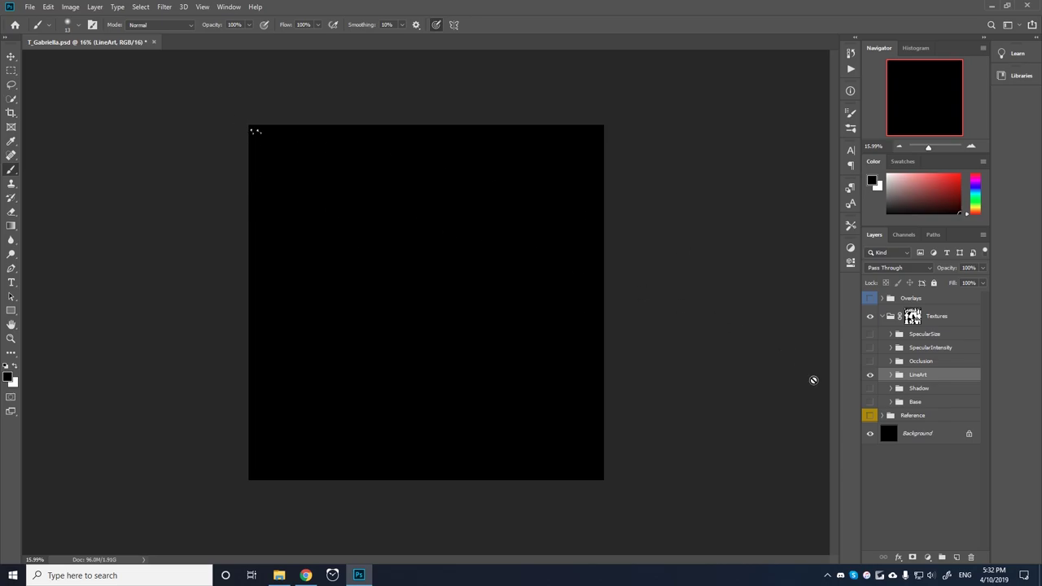
pyautogui.click(925, 446)
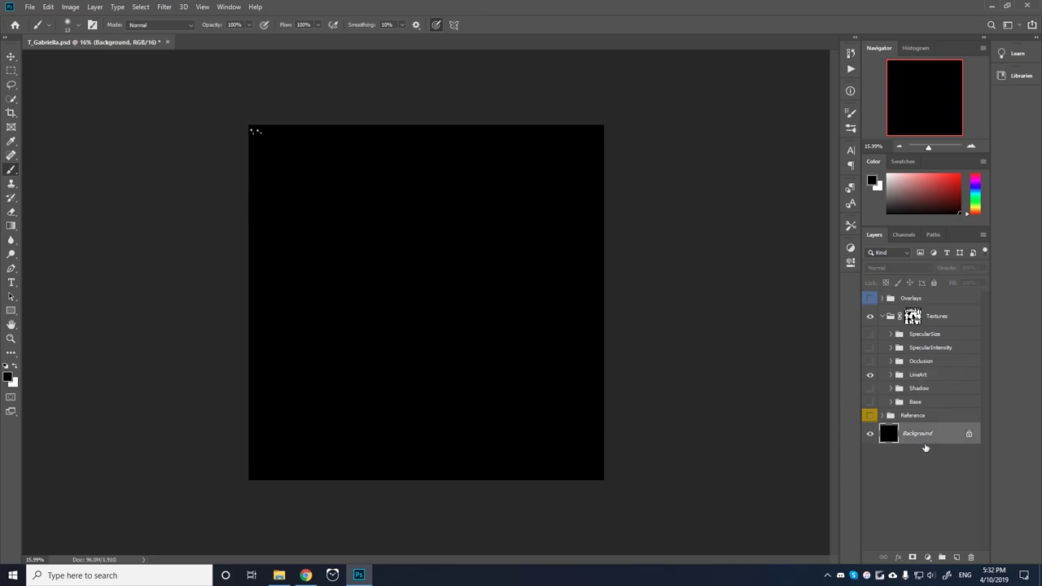
pyautogui.hotkey('ctrl', 'i')
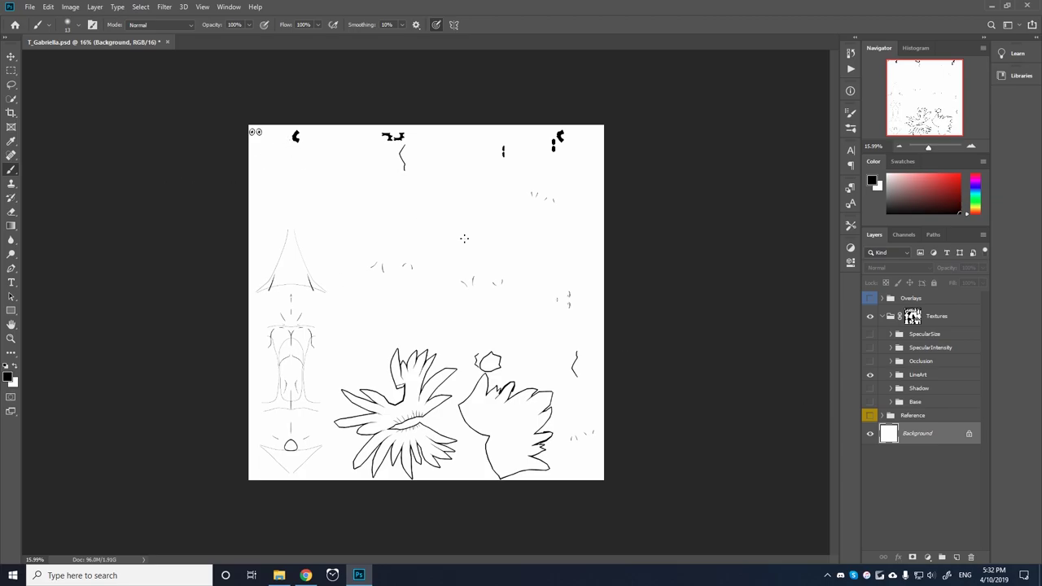
# Load the image's brightness as a selection, save it as channel Alpha 1, and deselect.
pyautogui.click(905, 236)
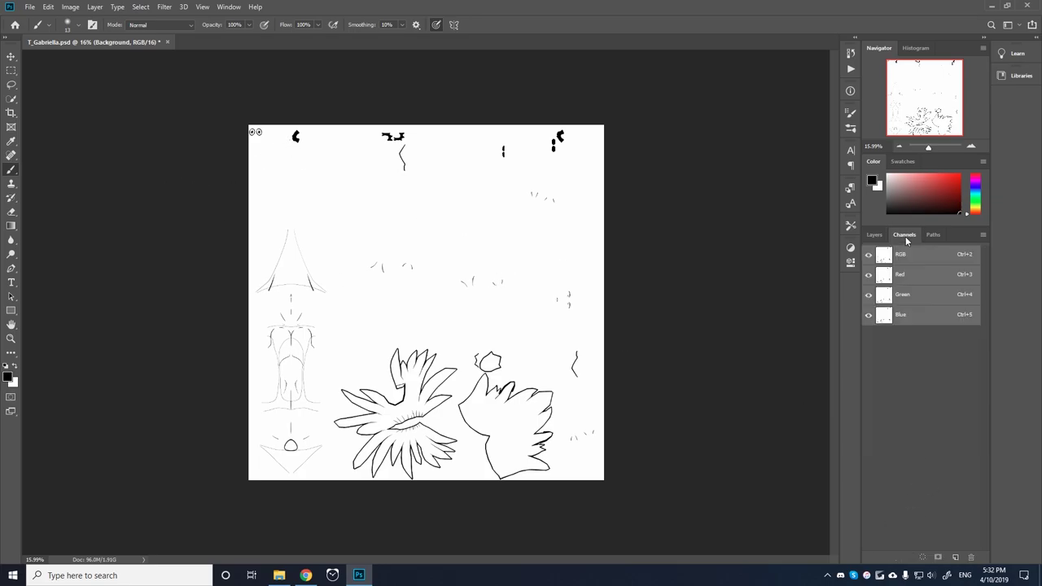
pyautogui.click(923, 560)
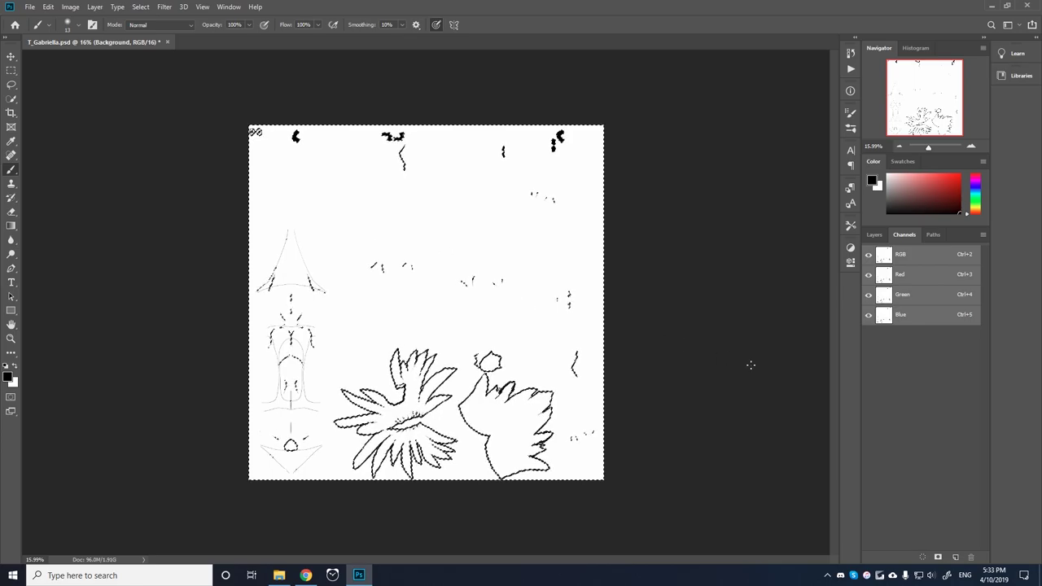
pyautogui.click(938, 558)
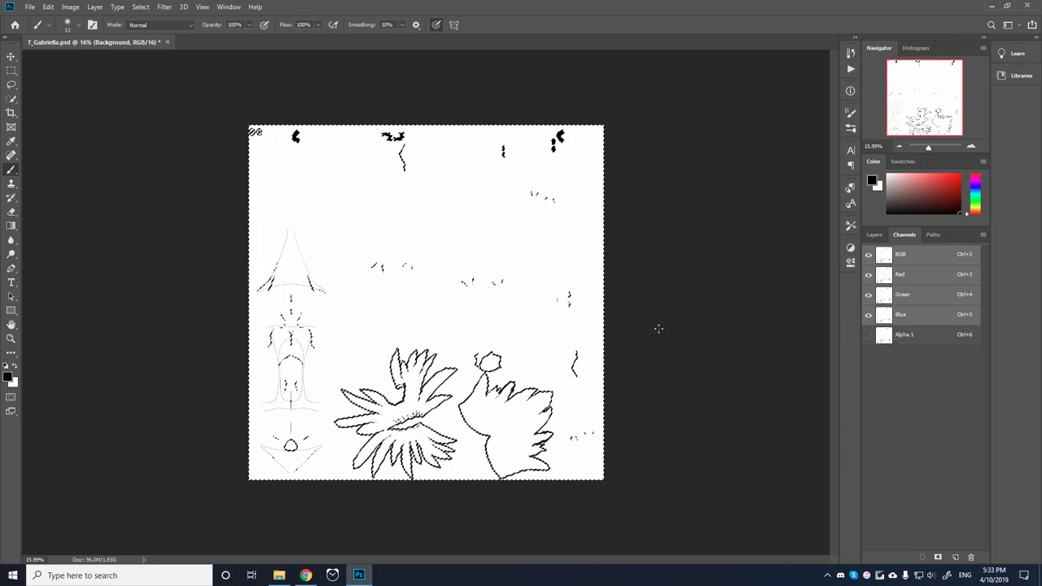
pyautogui.hotkey('ctrl', 'd')
pyautogui.click(921, 336)
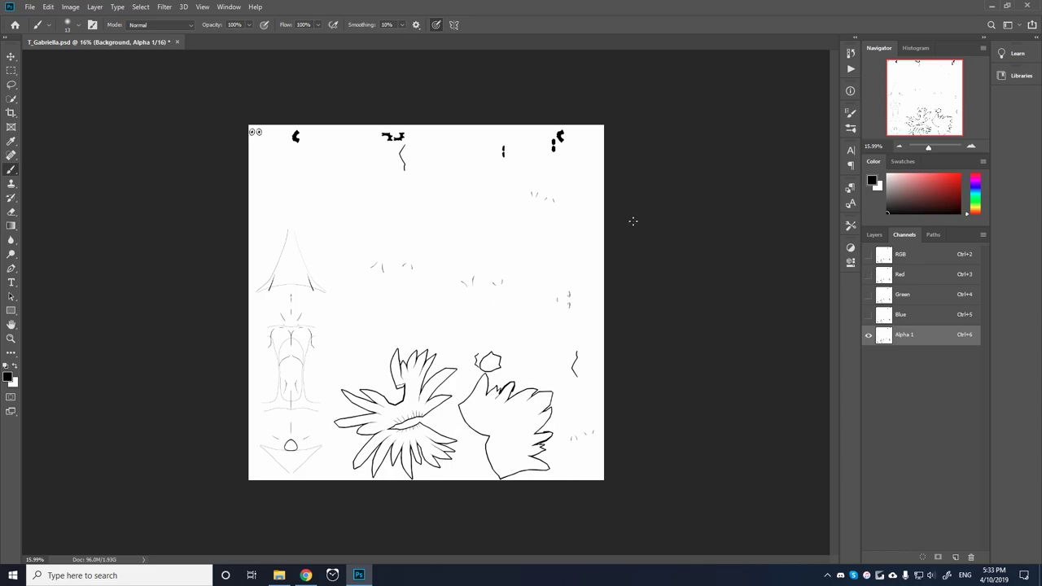
pyautogui.click(873, 234)
# Show the Occlusion and Specular groups, hide LineArt, and turn the Background black again.
pyautogui.moveTo(870, 381); pyautogui.dragTo(871, 345)
pyautogui.click(870, 375)
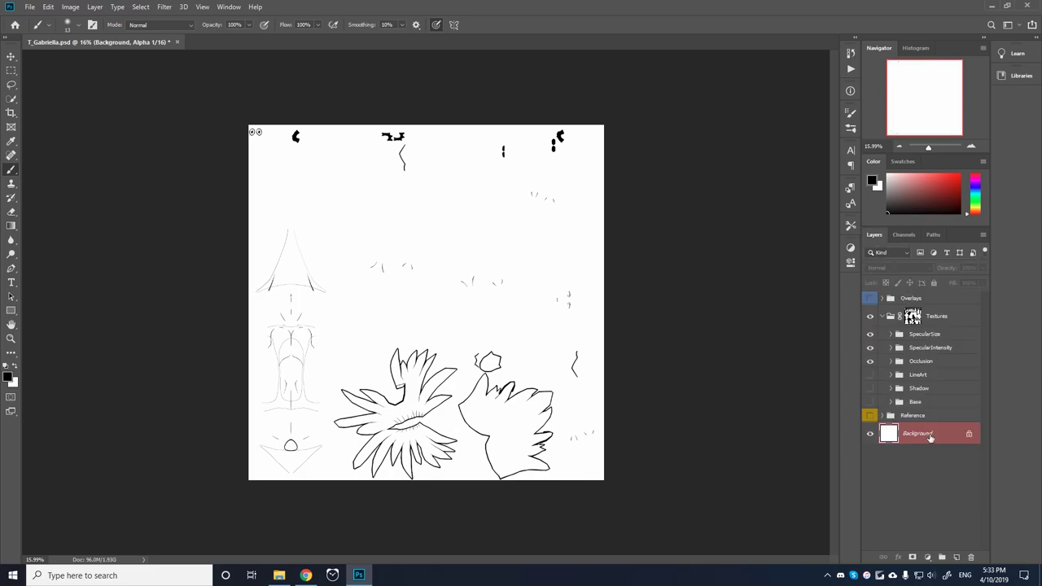
pyautogui.hotkey('ctrl', '2')
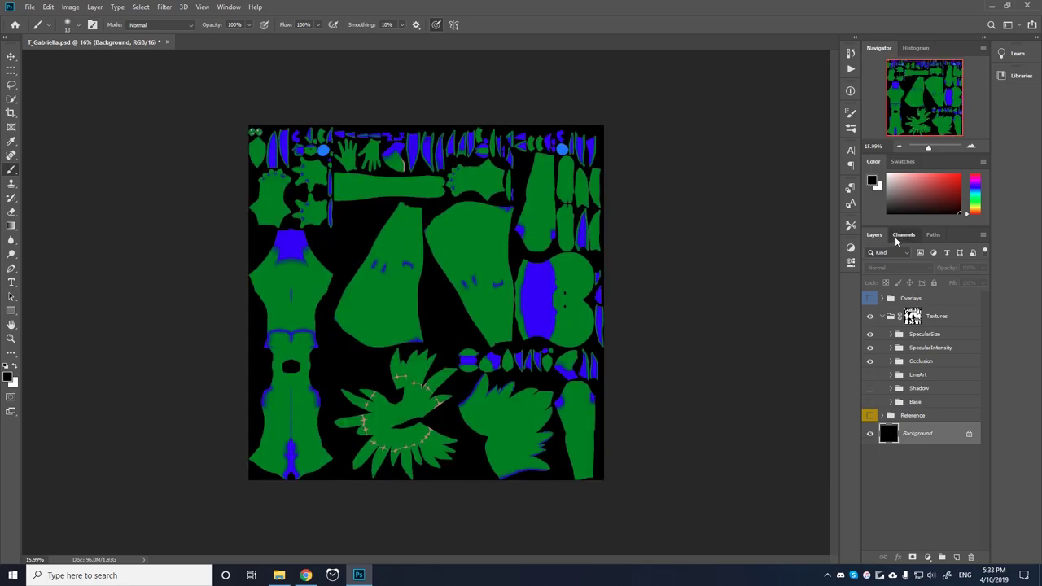
# Inspect the Red, Green and Blue channels one at a time.
pyautogui.click(903, 234)
pyautogui.click(924, 276)
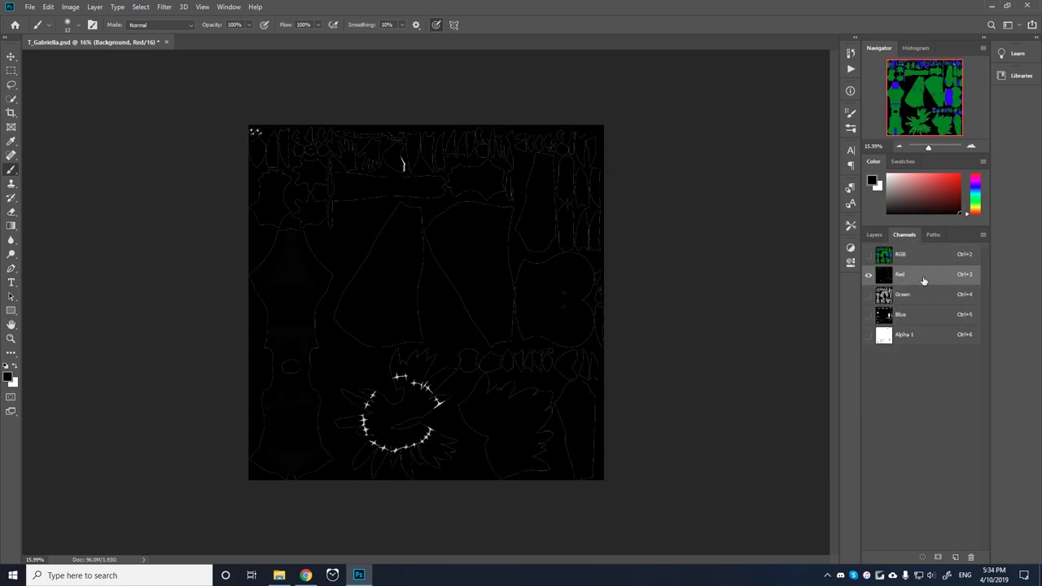
pyautogui.click(921, 298)
pyautogui.click(916, 317)
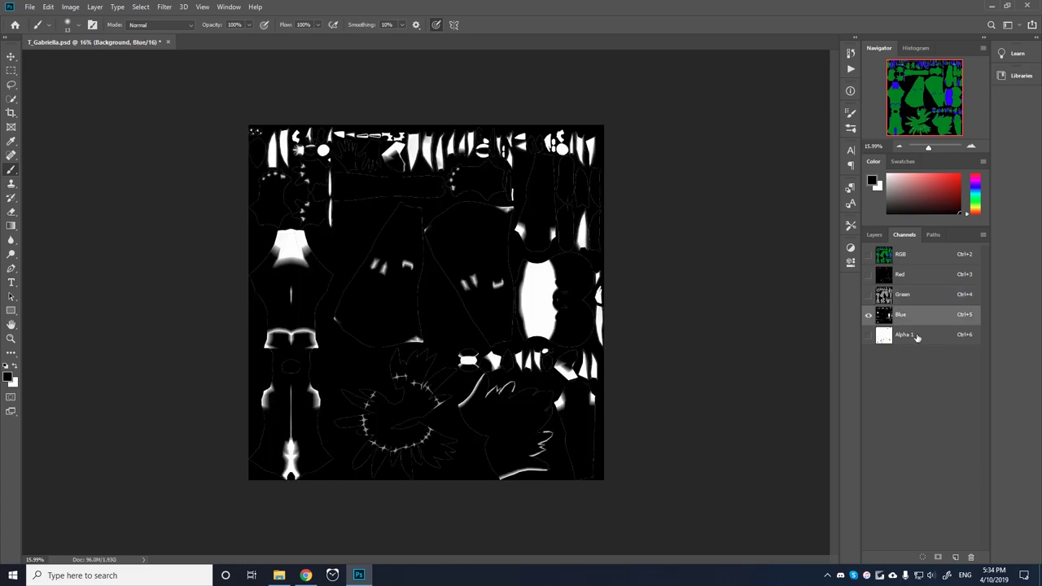
# Rename the Alpha 1 channel to LineArt and return to the RGB composite.
pyautogui.click(916, 336)
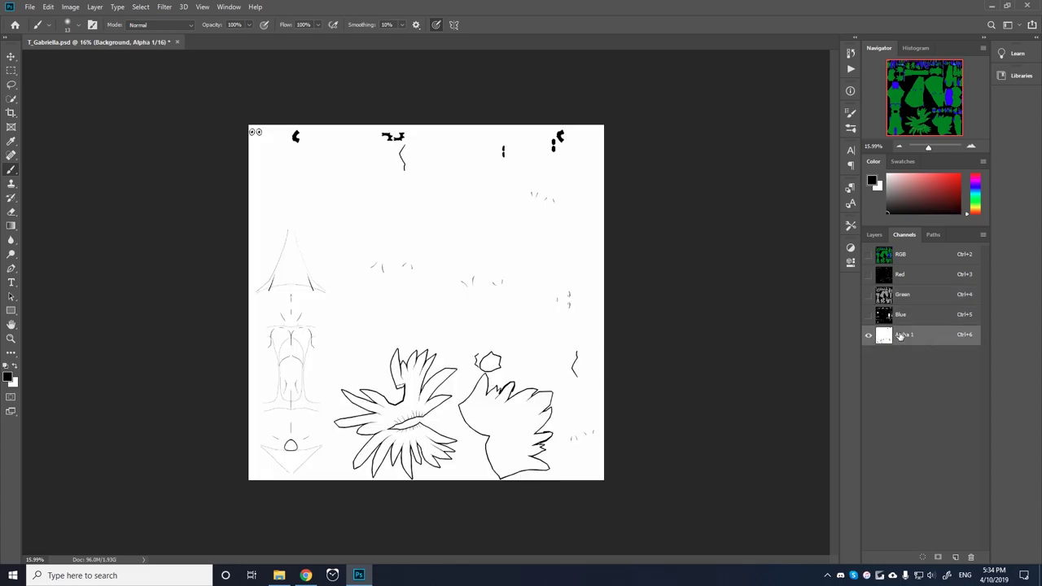
pyautogui.doubleClick(900, 336)
pyautogui.write('LineArt')
pyautogui.press('Return')
pyautogui.click(963, 254)
pyautogui.click(874, 235)
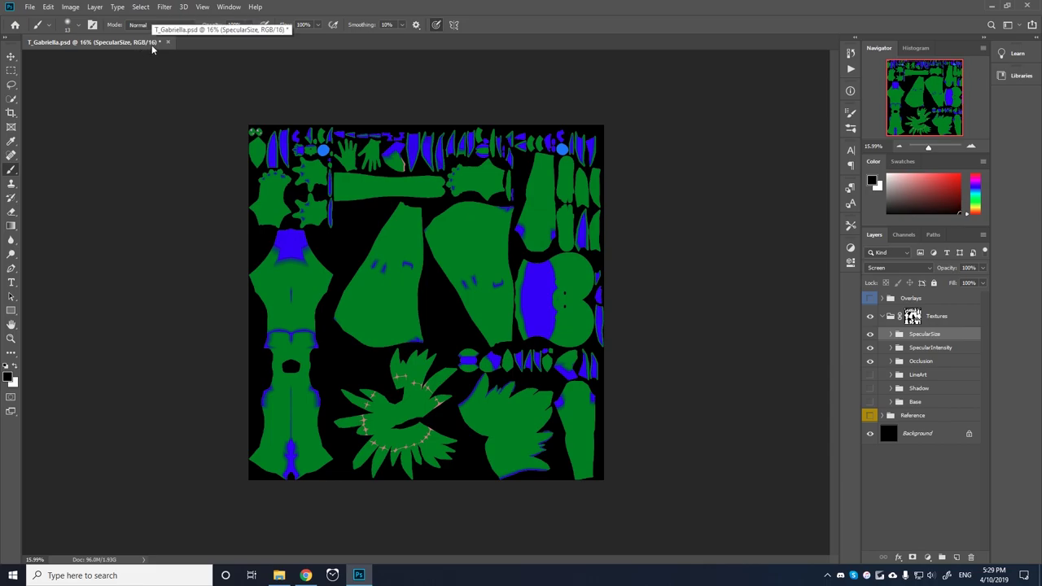
# Change the image mode from 16 to 8 Bits/Channel via Image > Mode.
pyautogui.click(70, 8)
pyautogui.moveTo(75, 19)
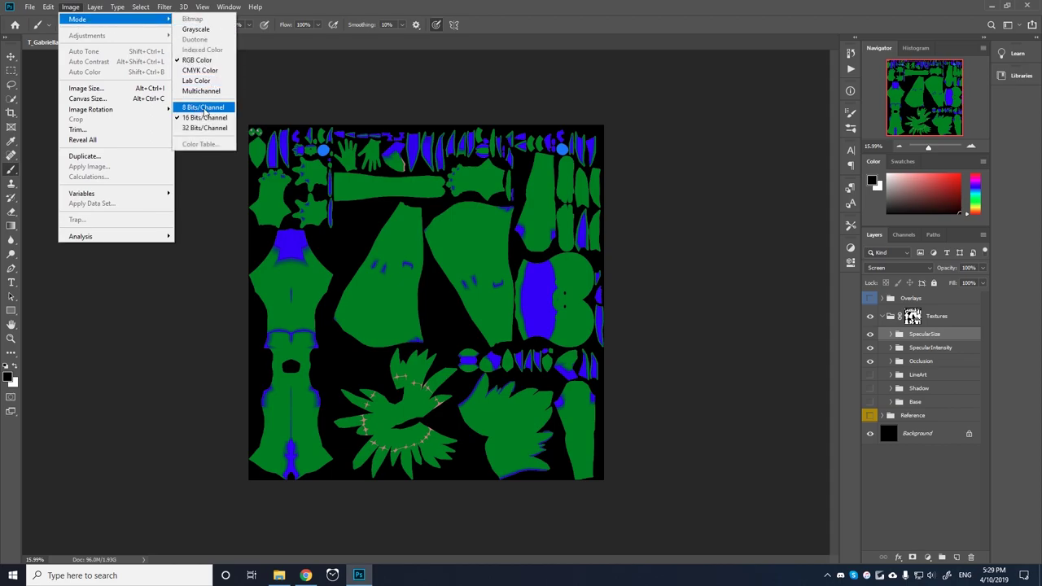
pyautogui.click(204, 111)
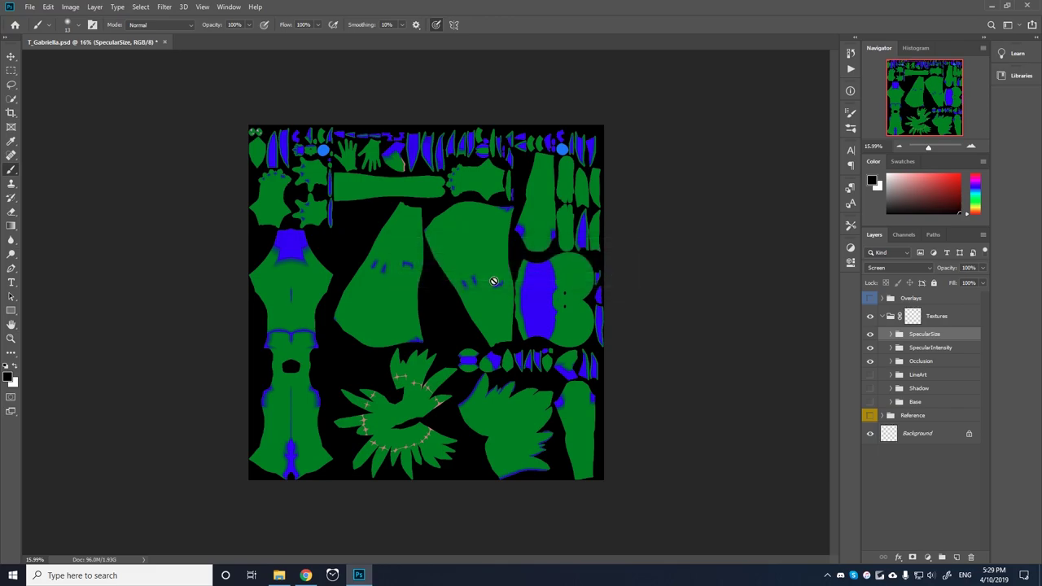
# In Image Size, set Resolution to 72 and Width to 2048 px, then apply.
pyautogui.click(70, 6)
pyautogui.click(99, 88)
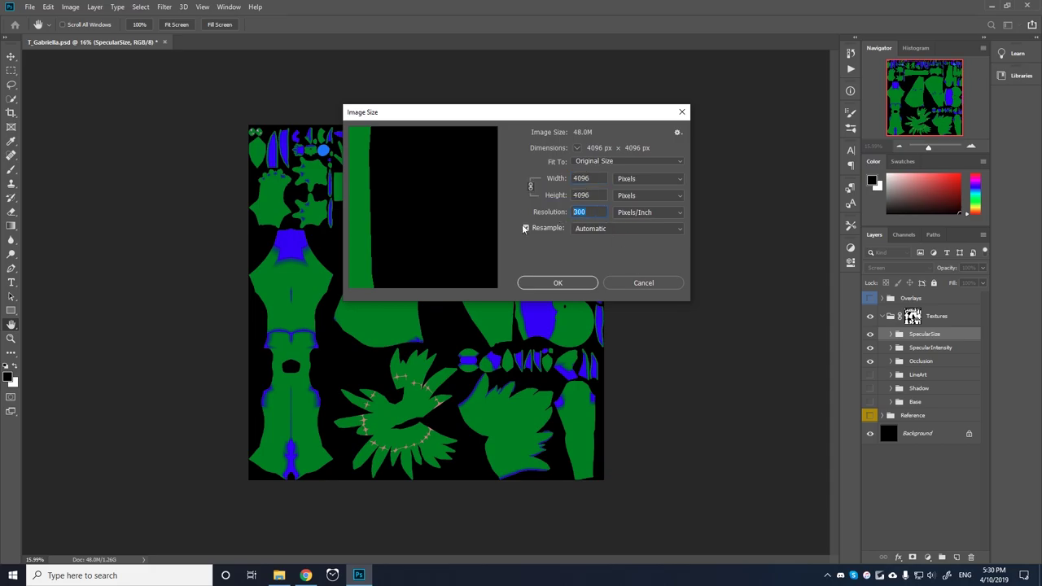
pyautogui.write('72')
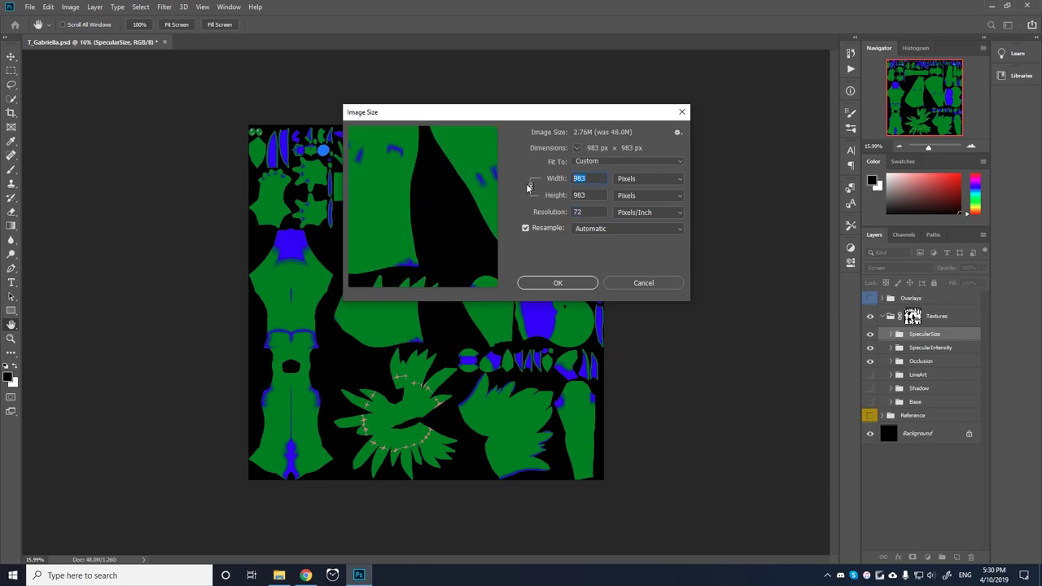
pyautogui.write('2048')
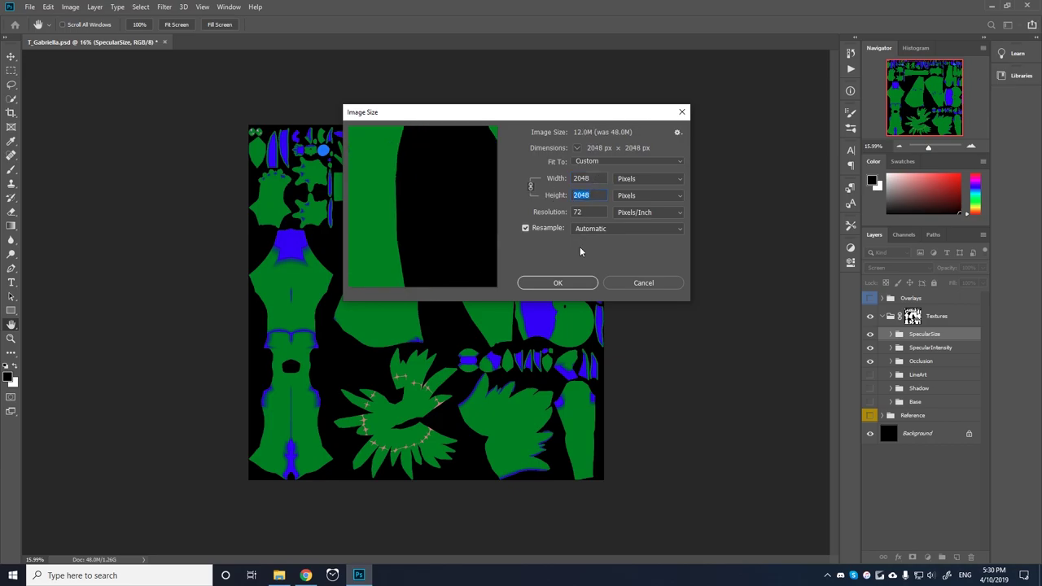
pyautogui.click(559, 283)
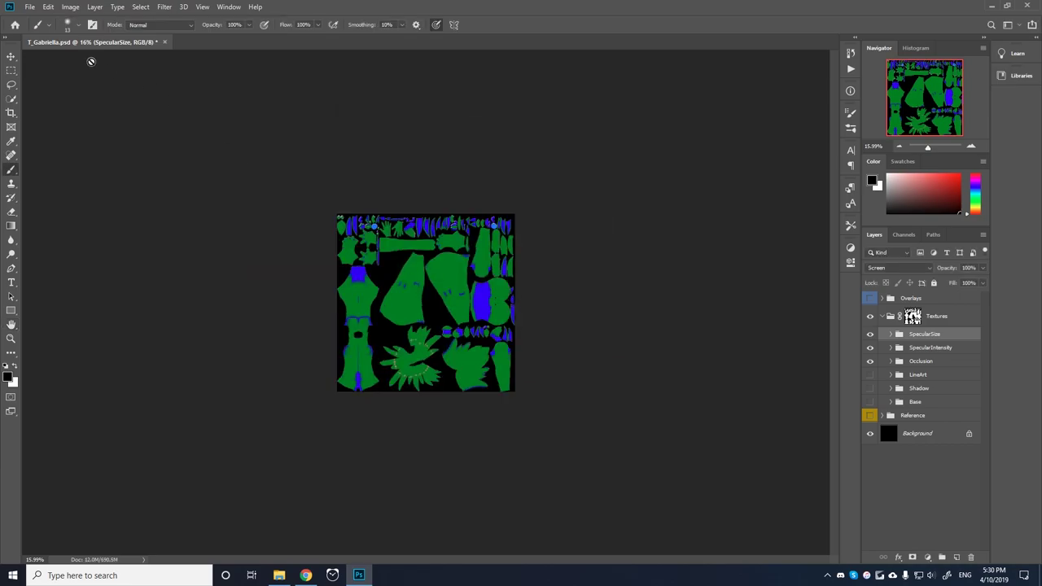
# Save As Targa to T_Gabriella_ILM.tga with Alpha Channels kept, overwriting the existing file.
pyautogui.click(31, 8)
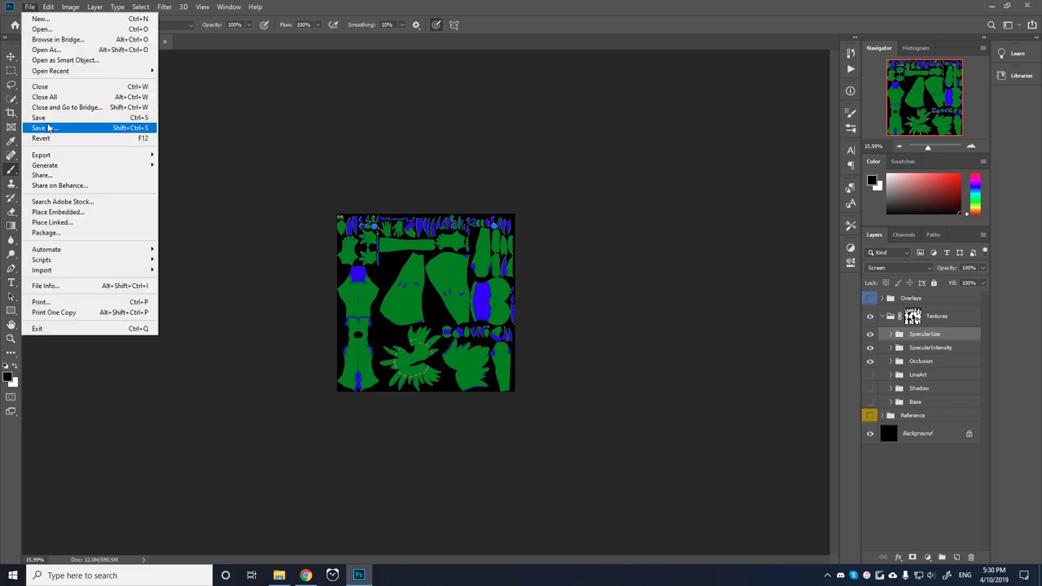
pyautogui.click(47, 128)
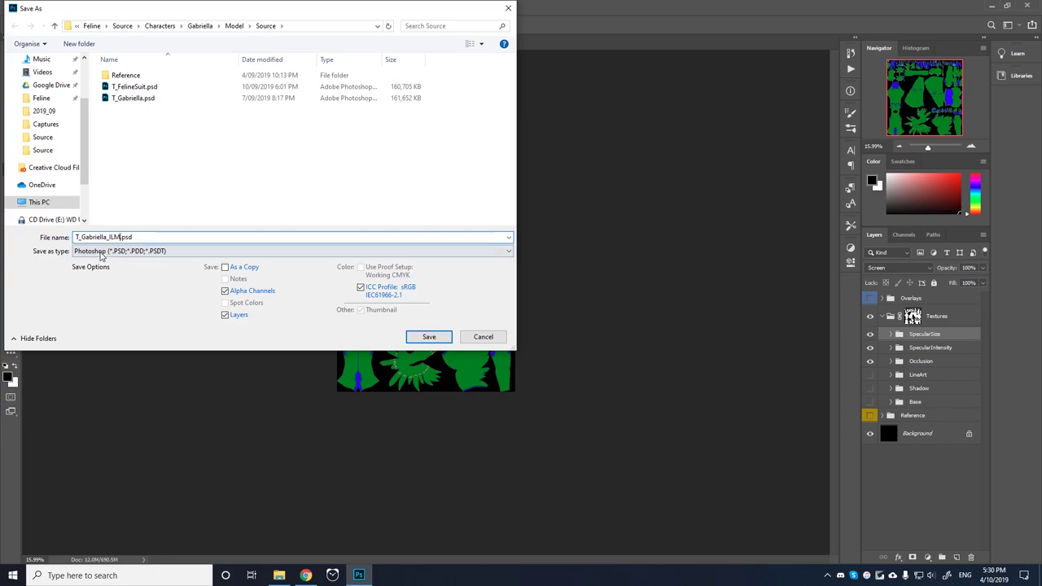
pyautogui.click(83, 251)
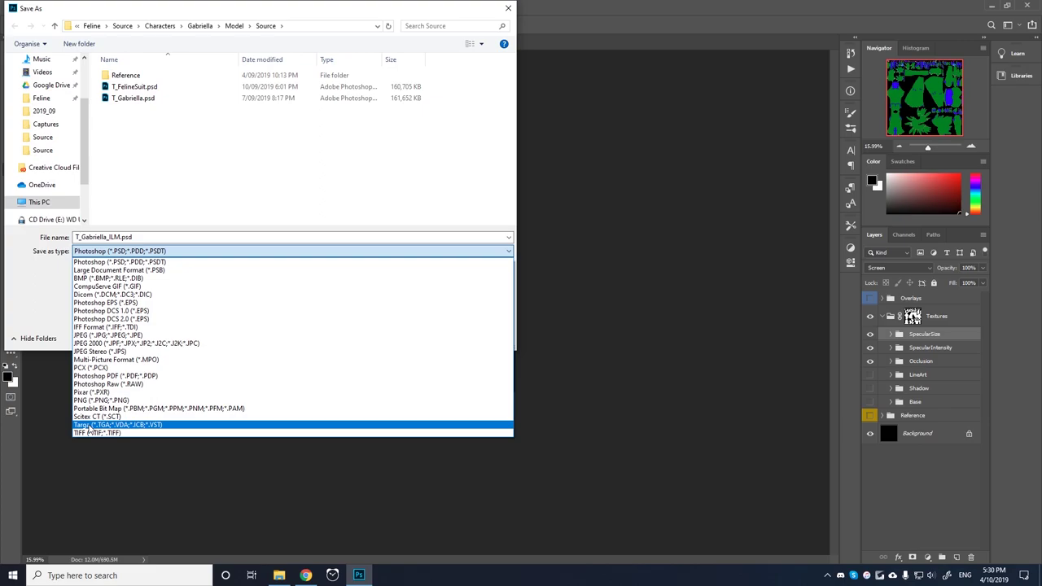
pyautogui.click(94, 426)
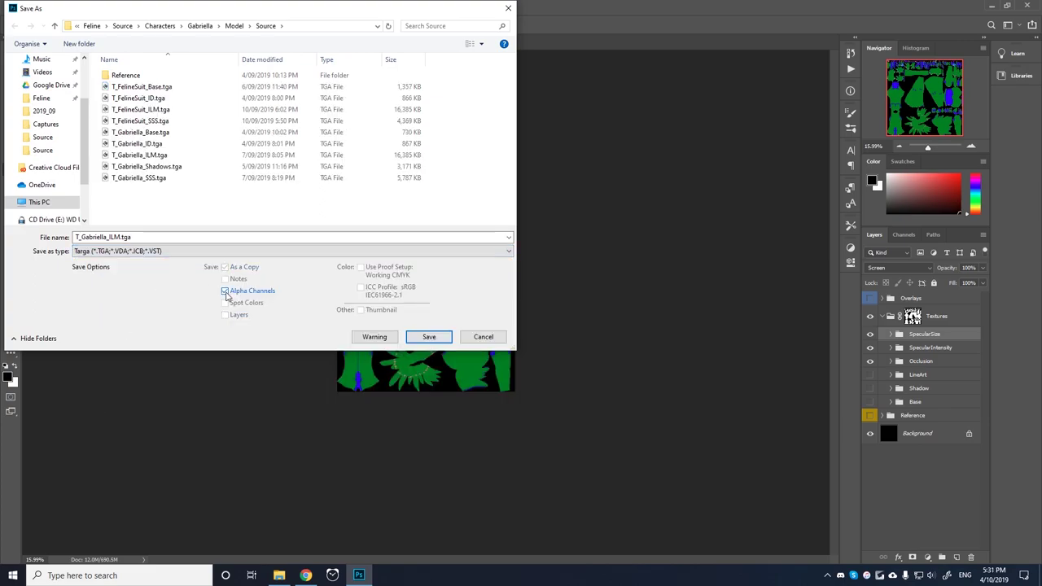
pyautogui.click(428, 337)
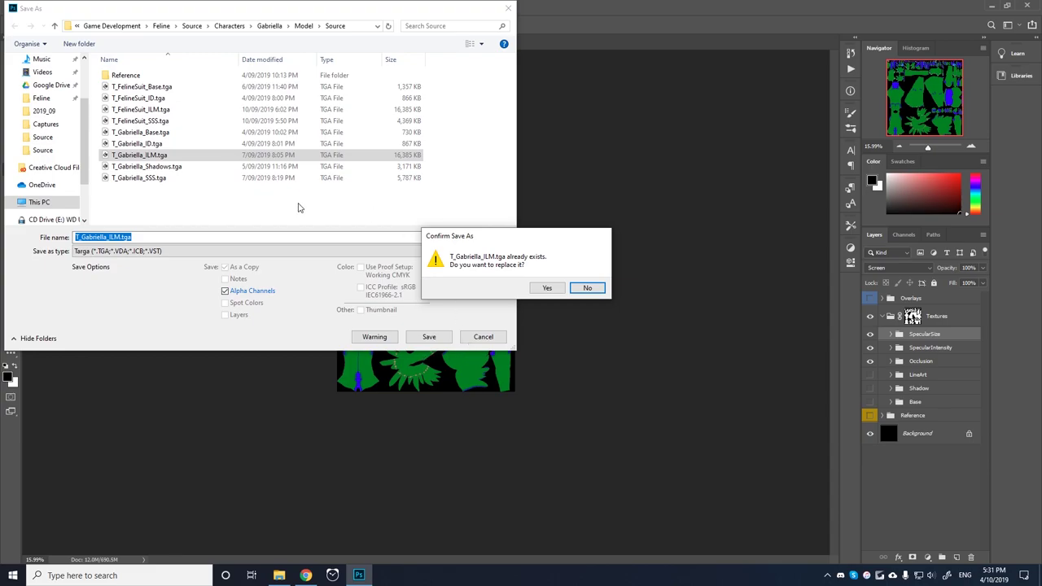
pyautogui.click(547, 287)
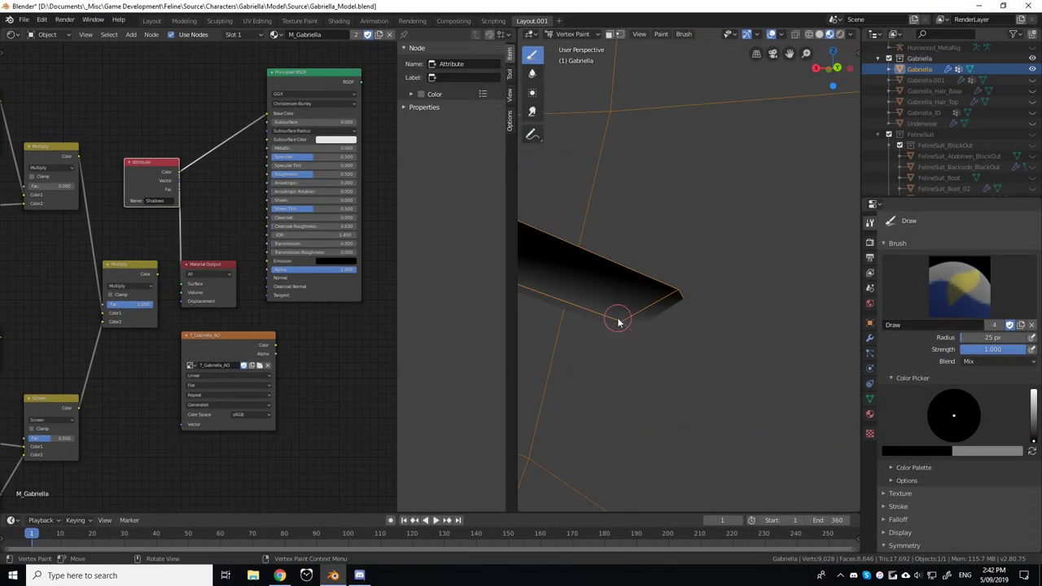
# Frame the Gabriella model and review the Object Data, Output and Object property tabs.
pyautogui.press('KP_Decimal')
pyautogui.click(869, 399)
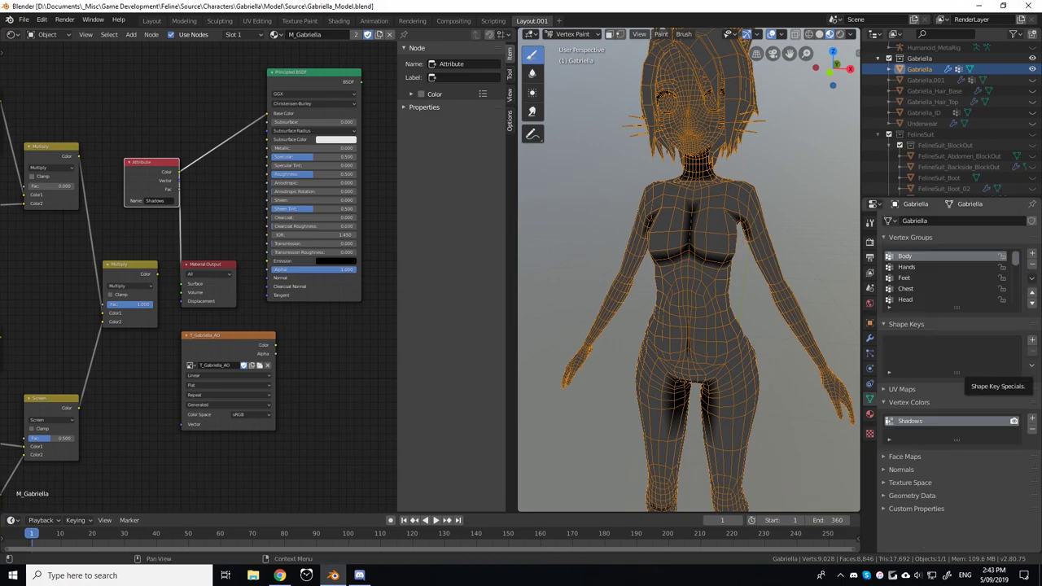
pyautogui.click(279, 576)
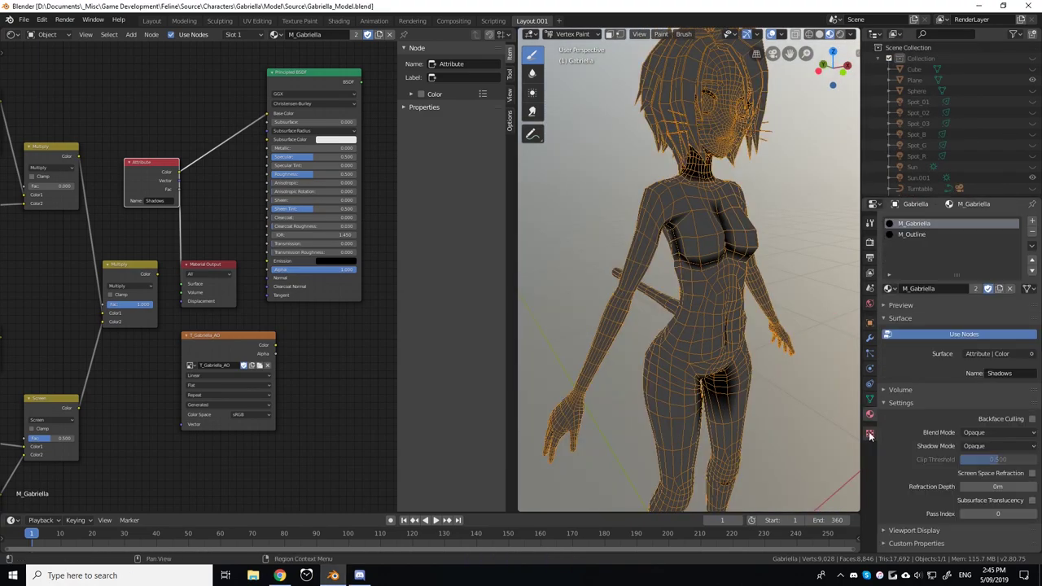
pyautogui.click(869, 435)
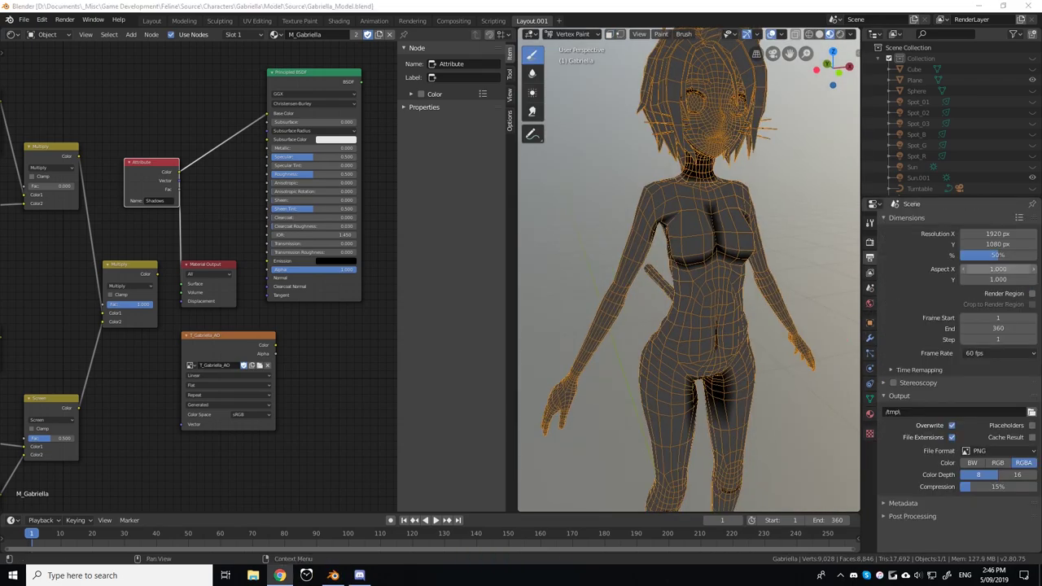
pyautogui.click(870, 323)
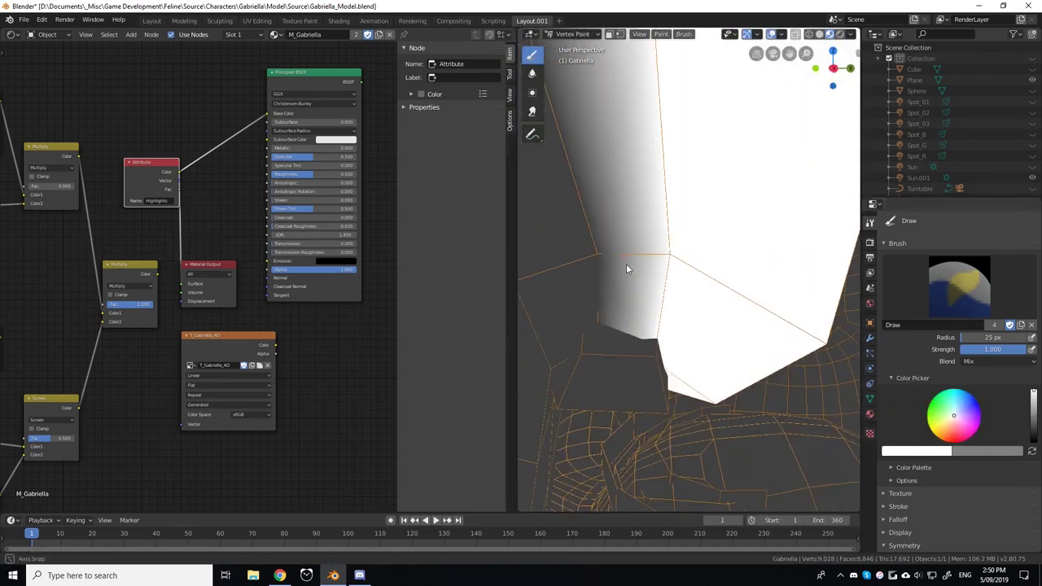
pyautogui.scroll(5, 626, 268)
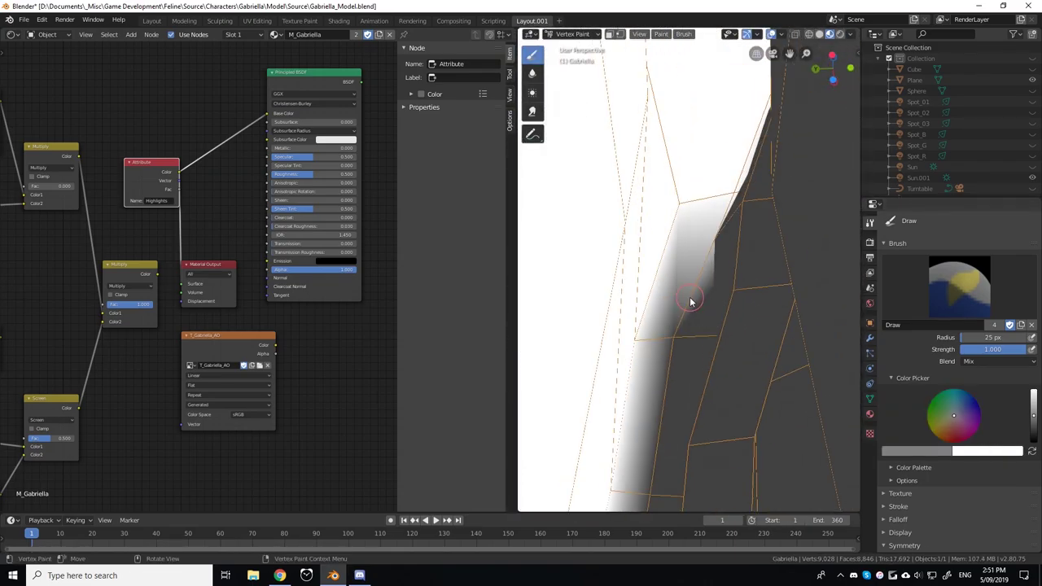